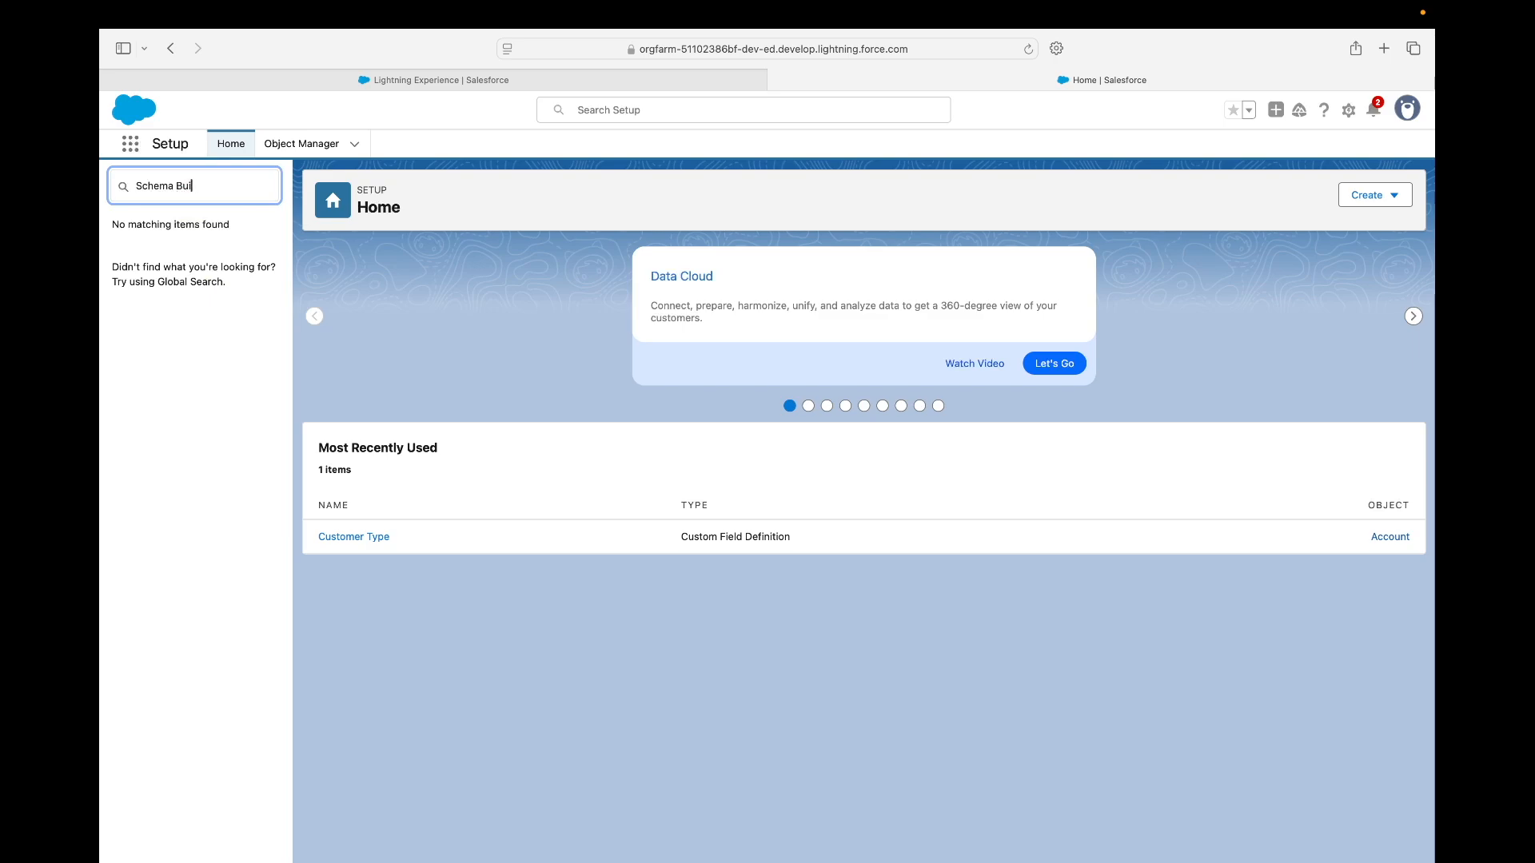
Open Schema Builder in Salesforce Classic and move the Account object further into the canvas.
click(192, 268)
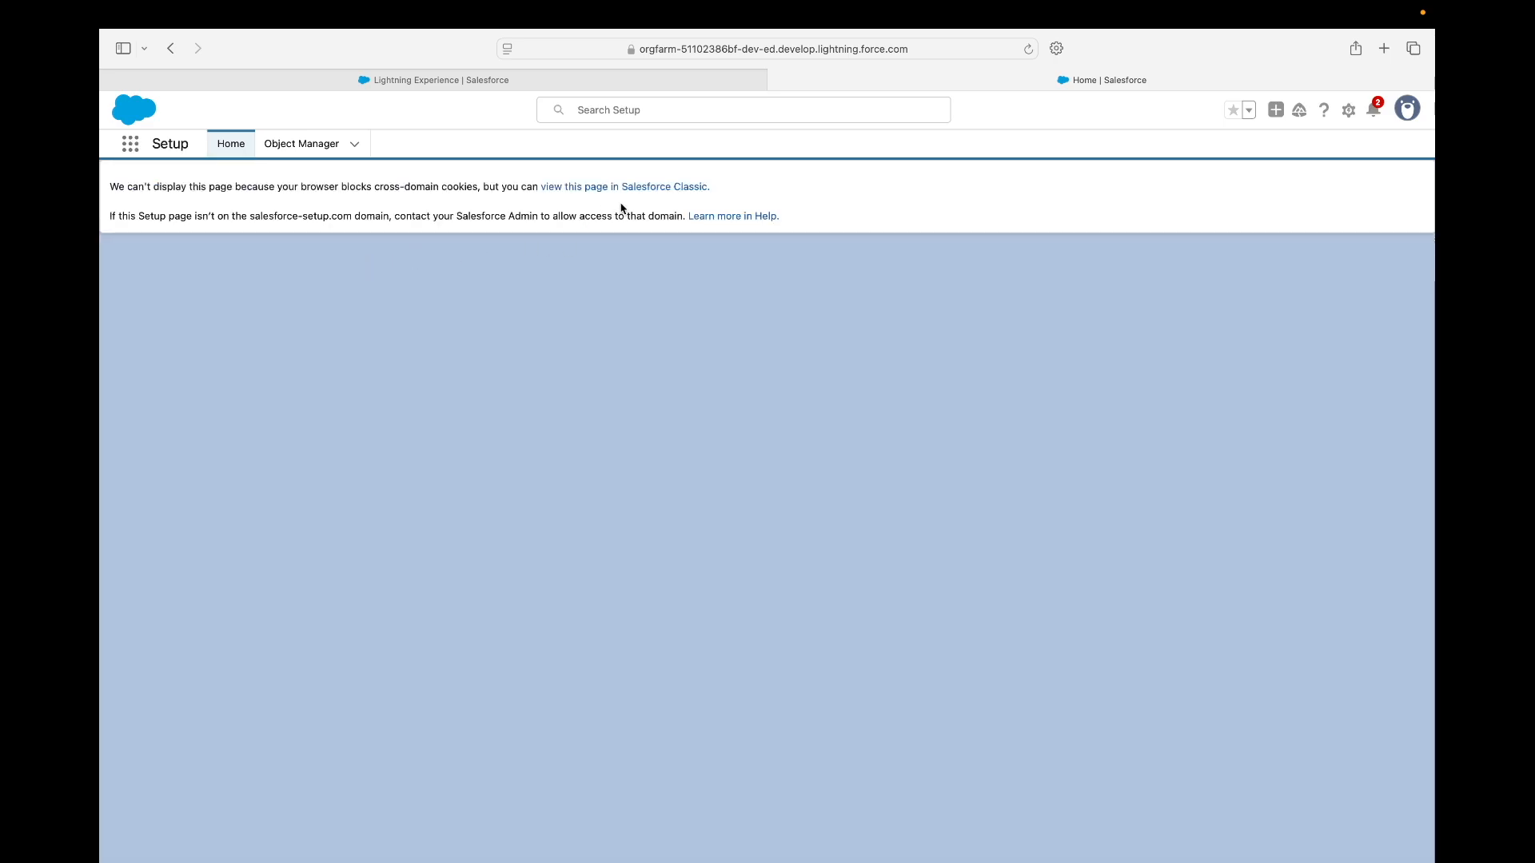
click(627, 187)
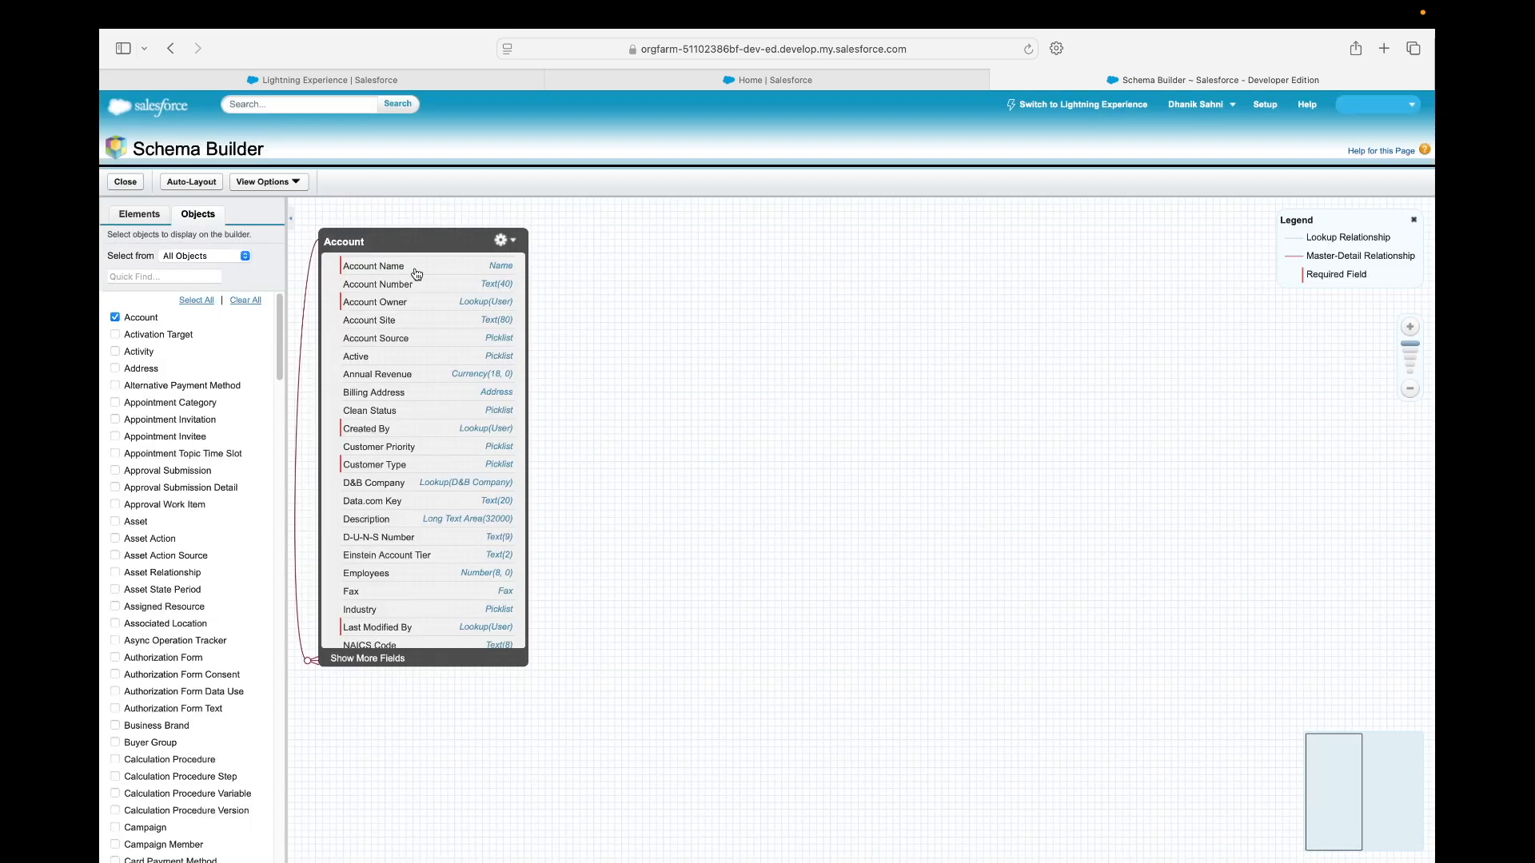
drag(415, 239, 653, 281)
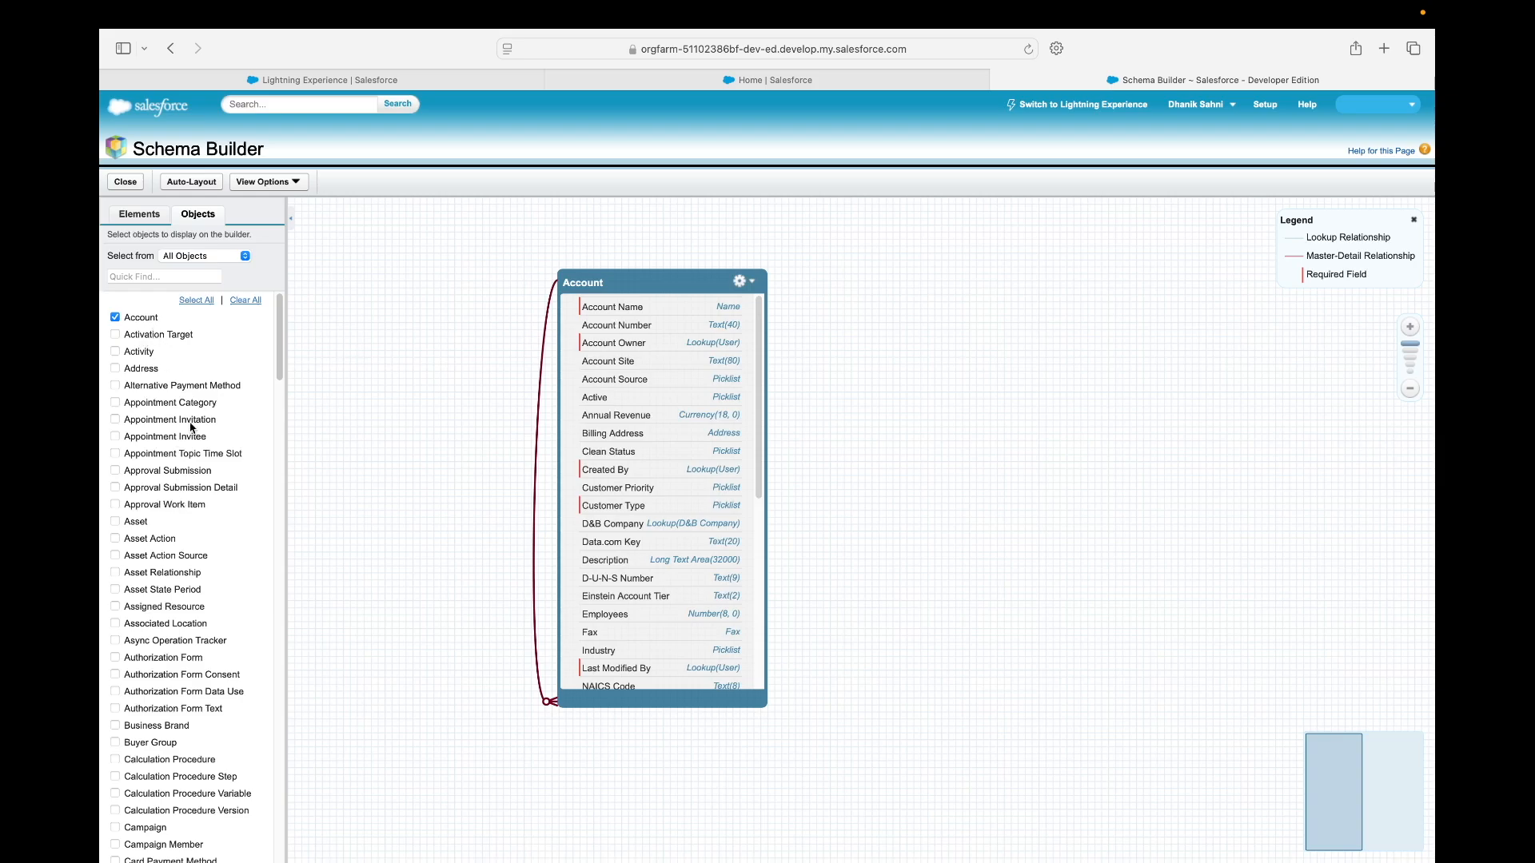
Remove the Account object from the canvas and filter the object list by "Case".
click(144, 319)
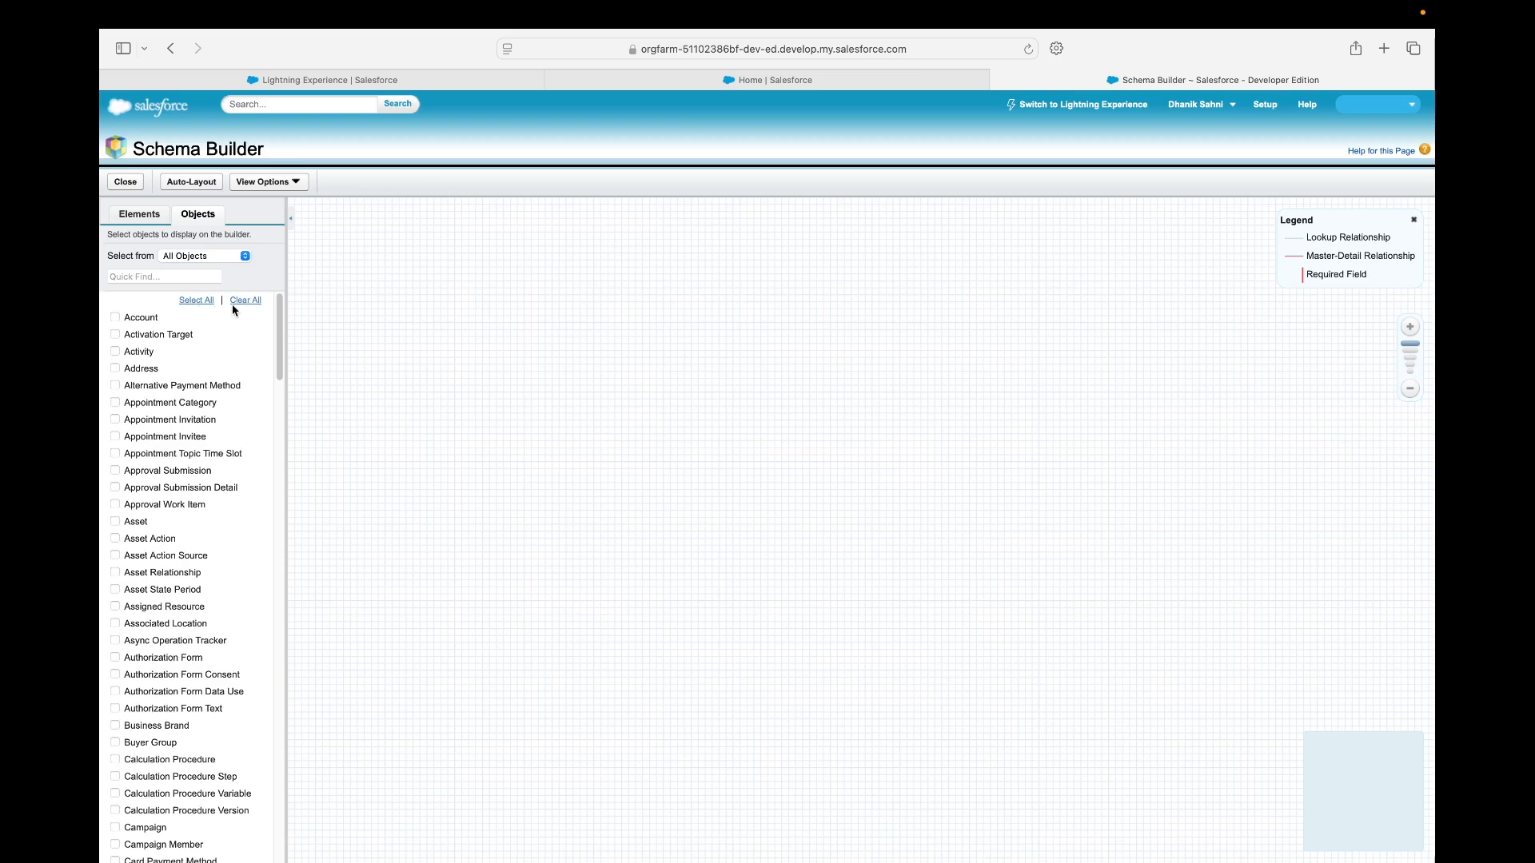
click(168, 275)
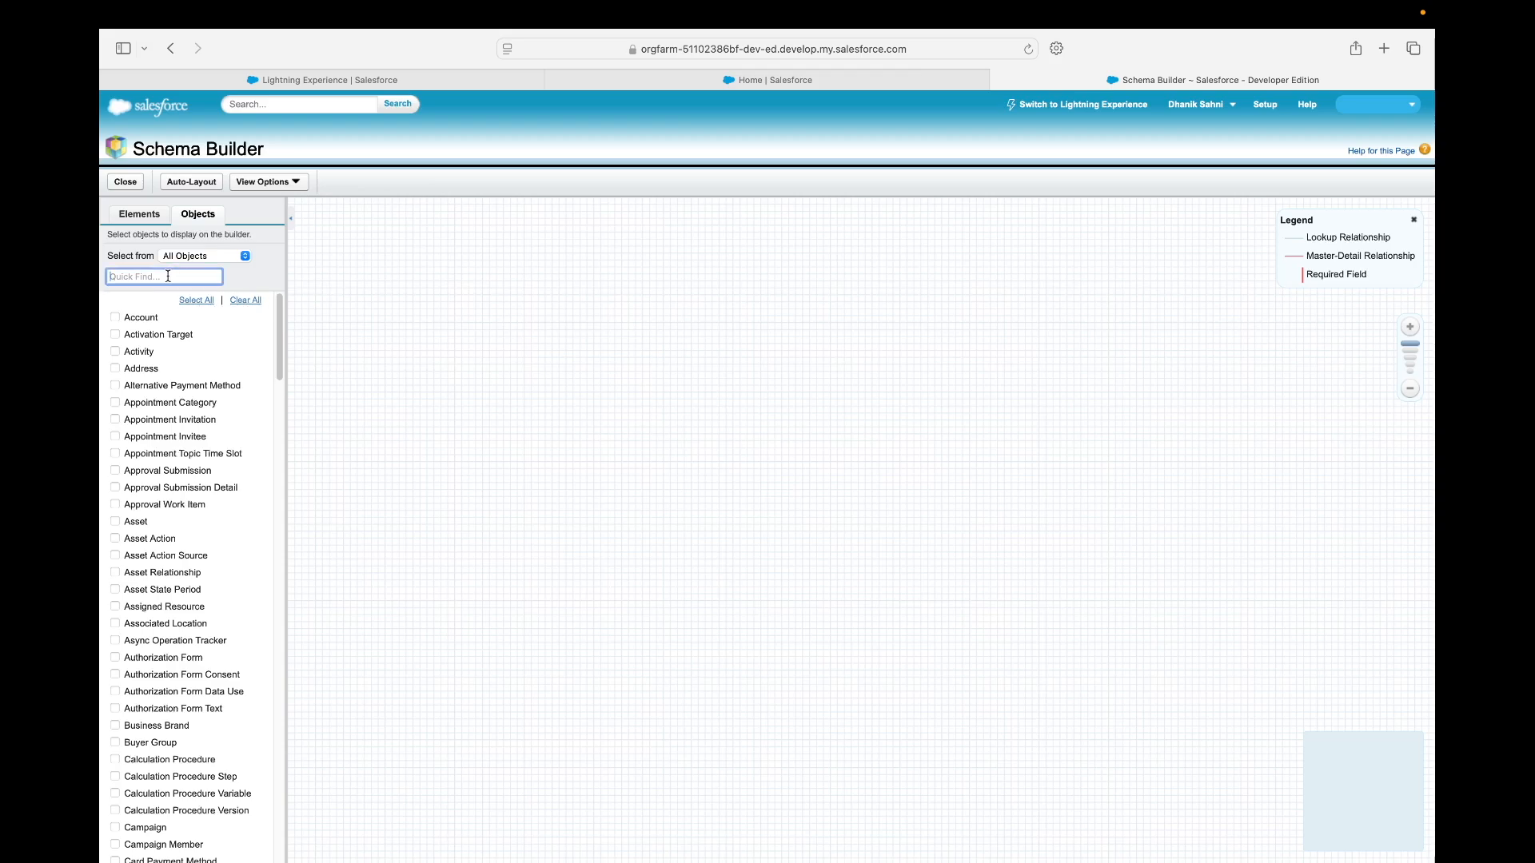
text(Case)
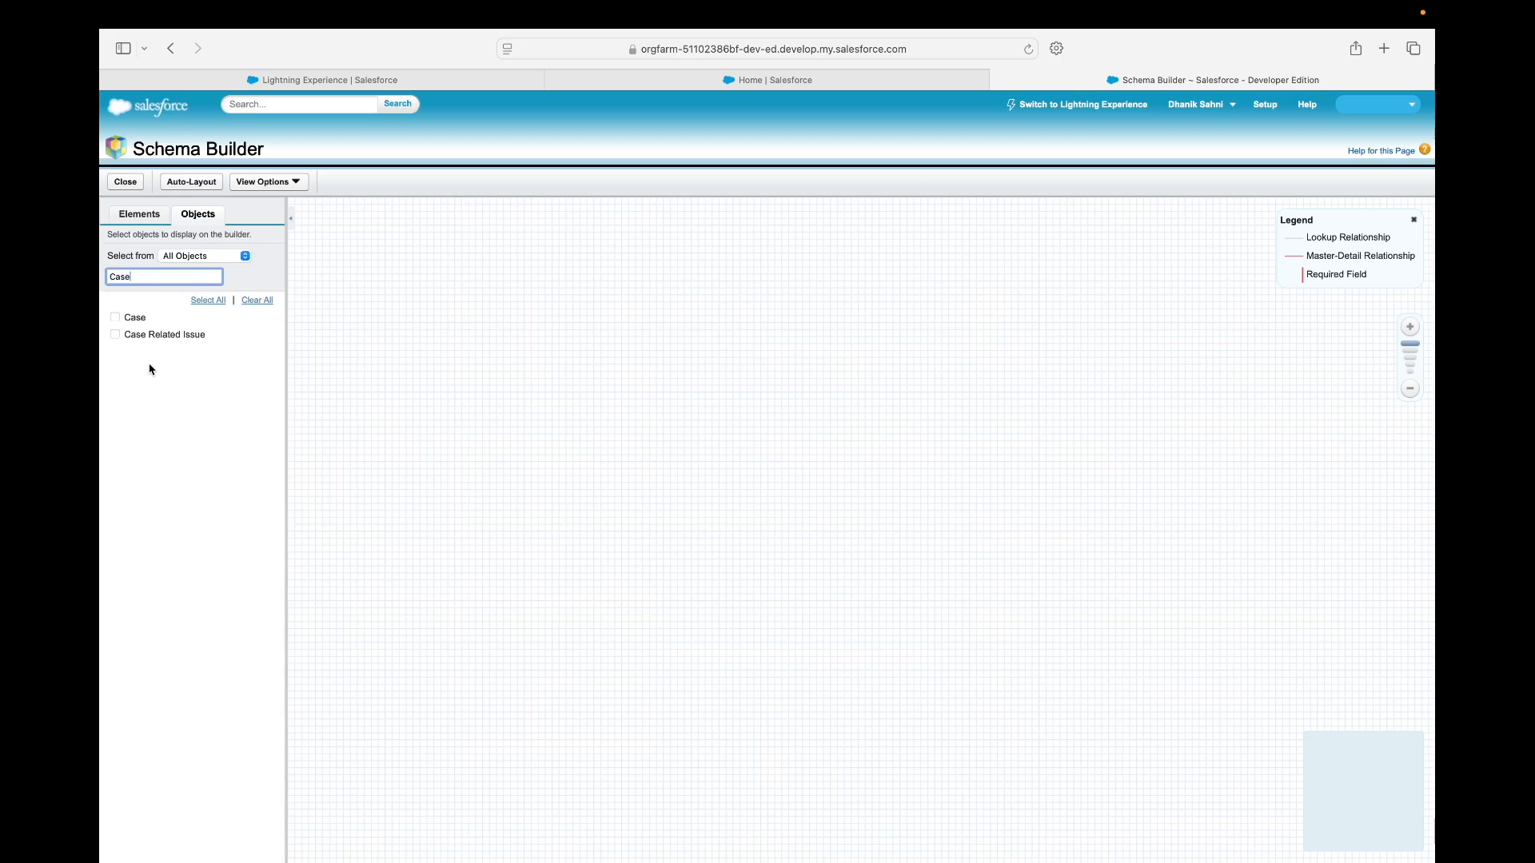
Create a custom object on the canvas labelled Training Program, with the plural label Training Programs, and save it.
click(139, 215)
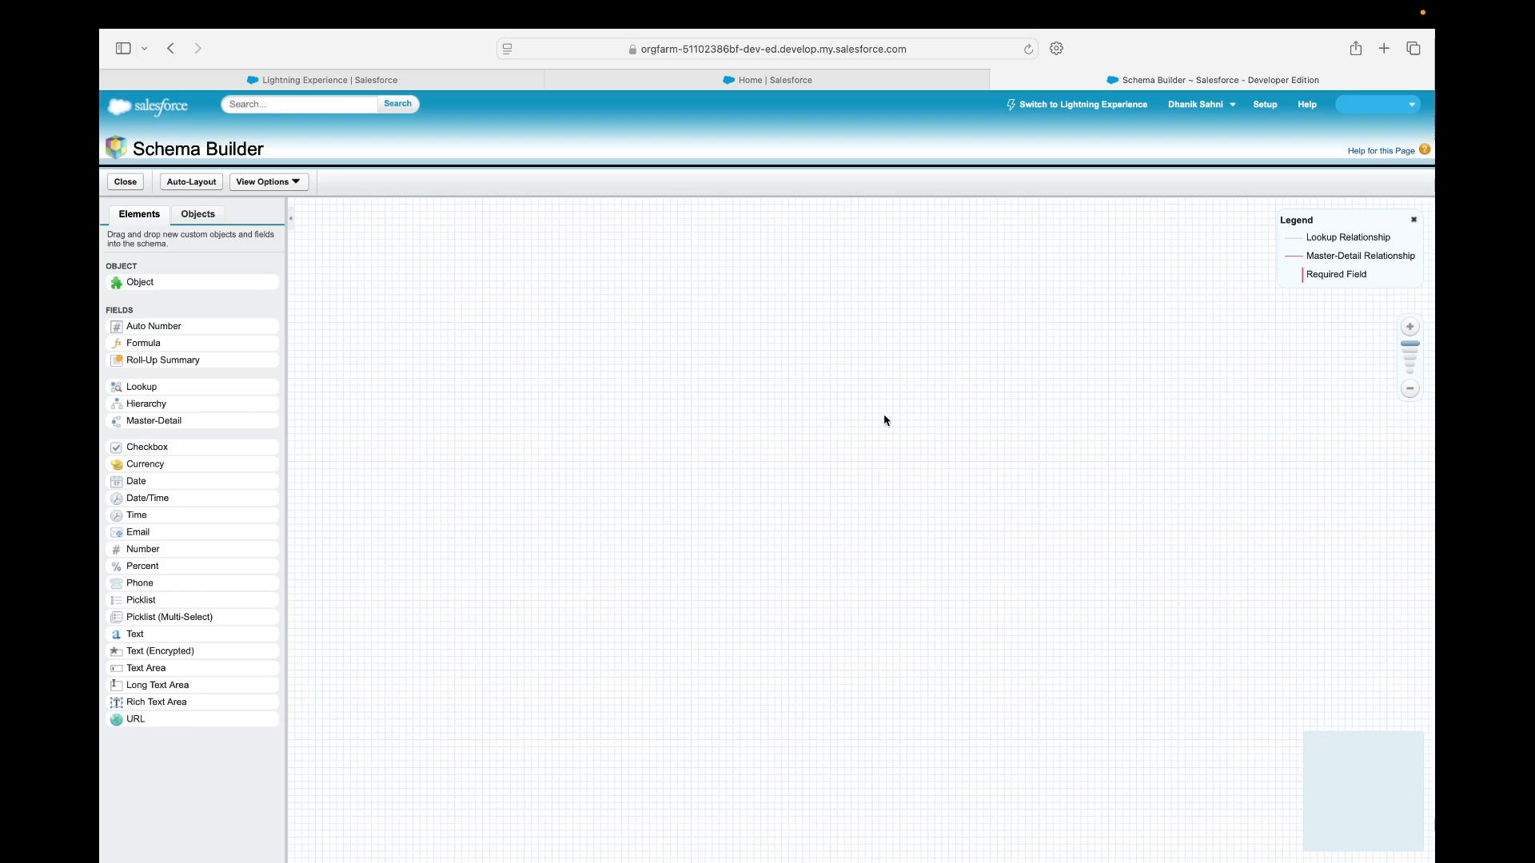
drag(135, 281, 532, 294)
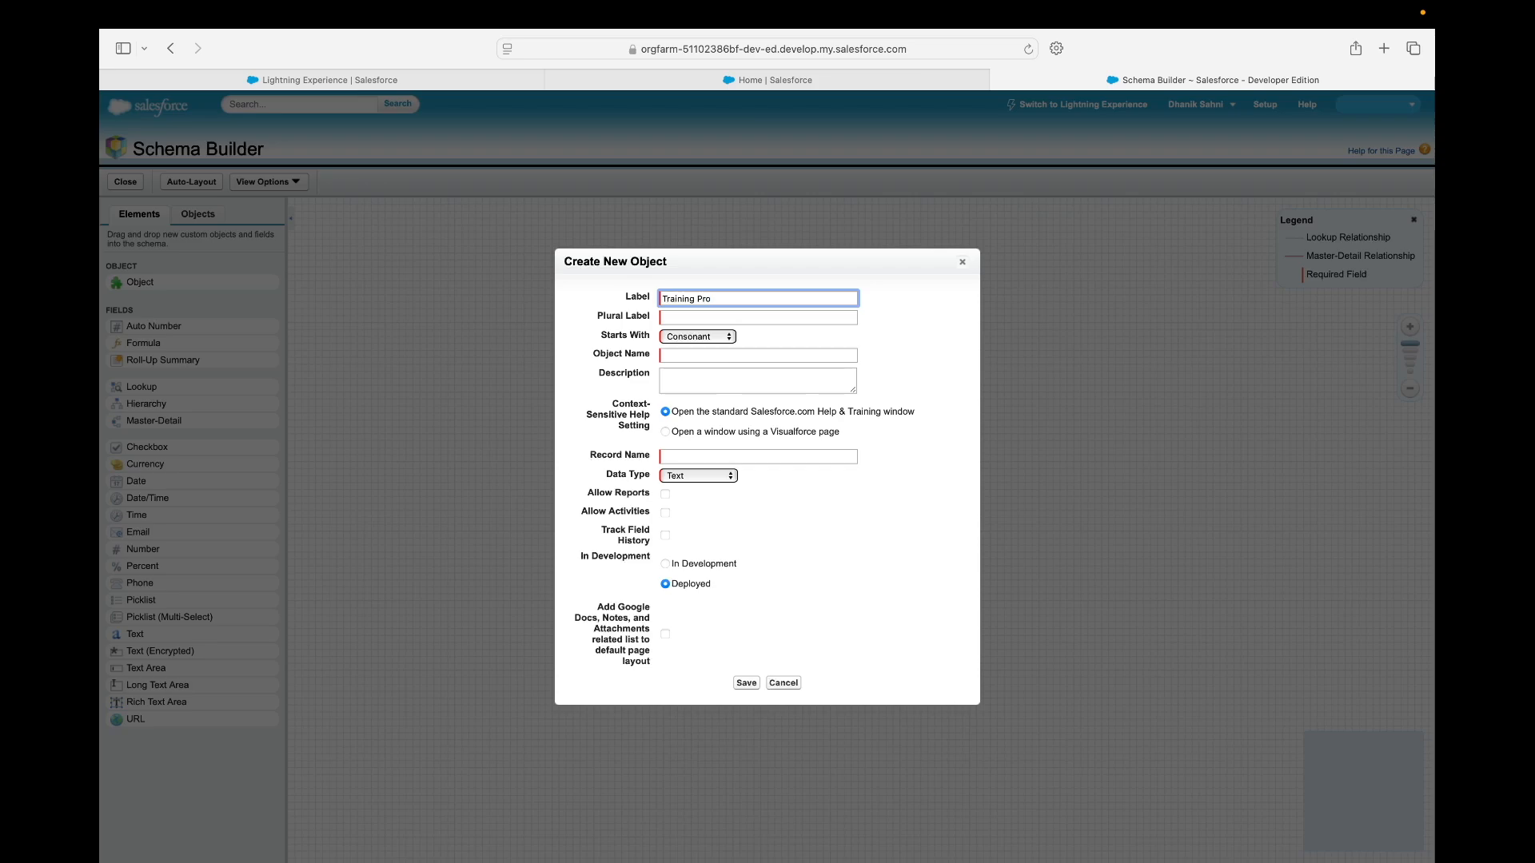
key(Tab)
triple_click(707, 302)
key(super+c)
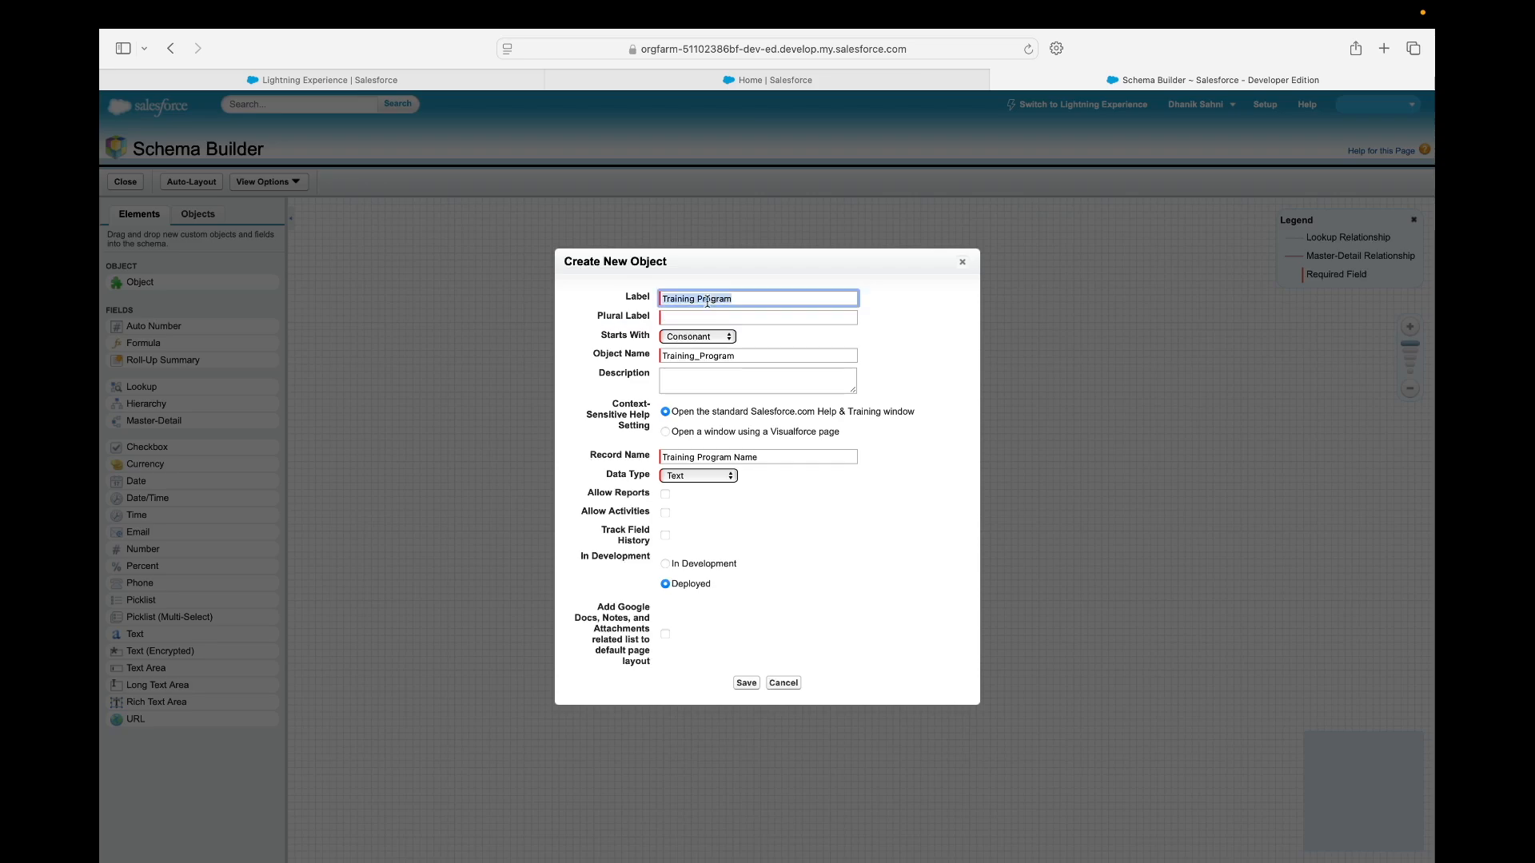
click(688, 317)
key(super+v)
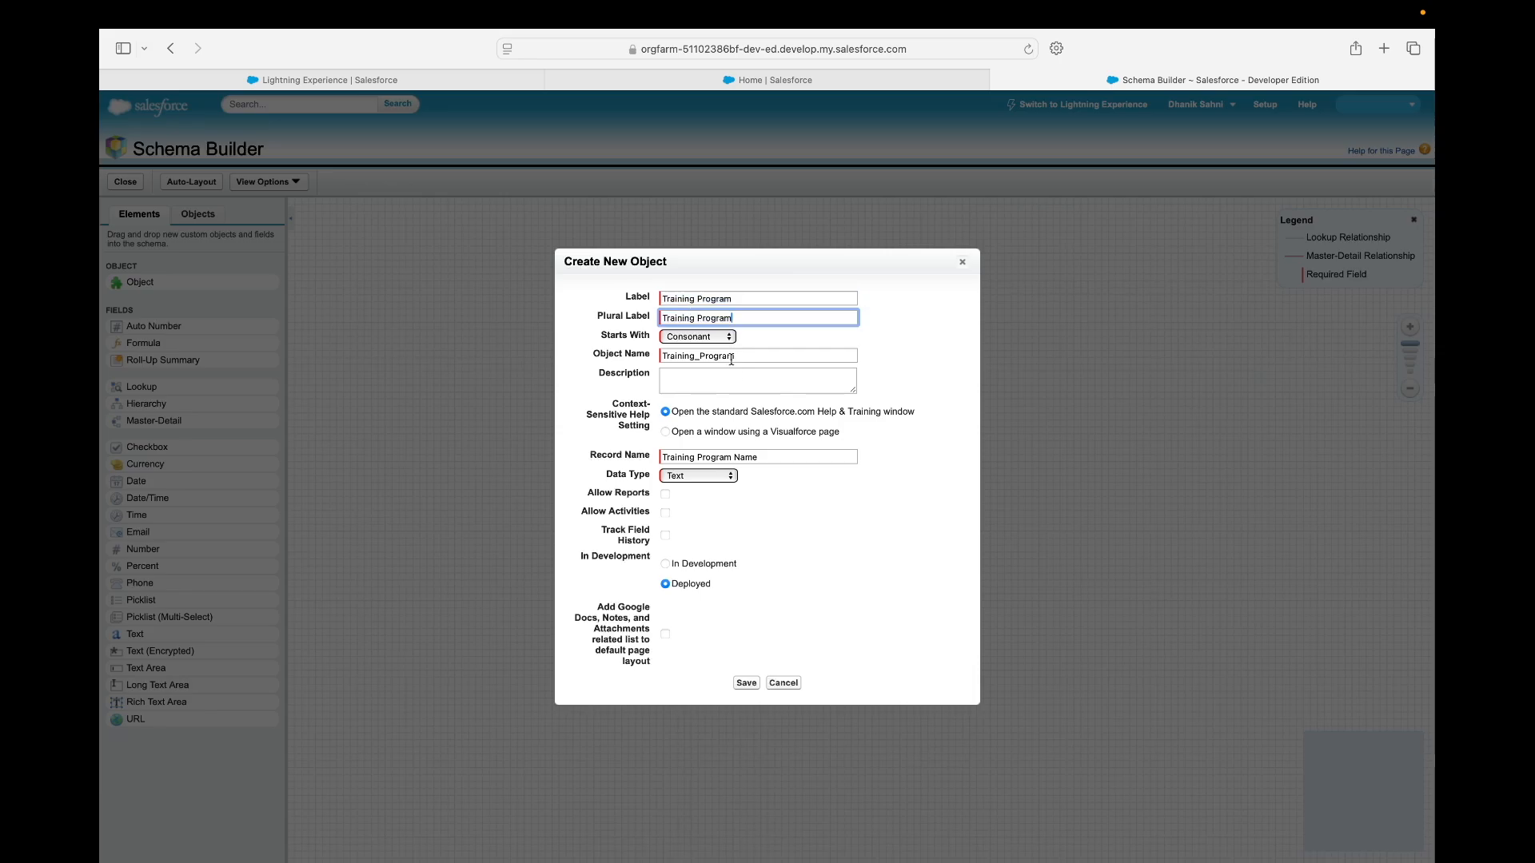
click(738, 370)
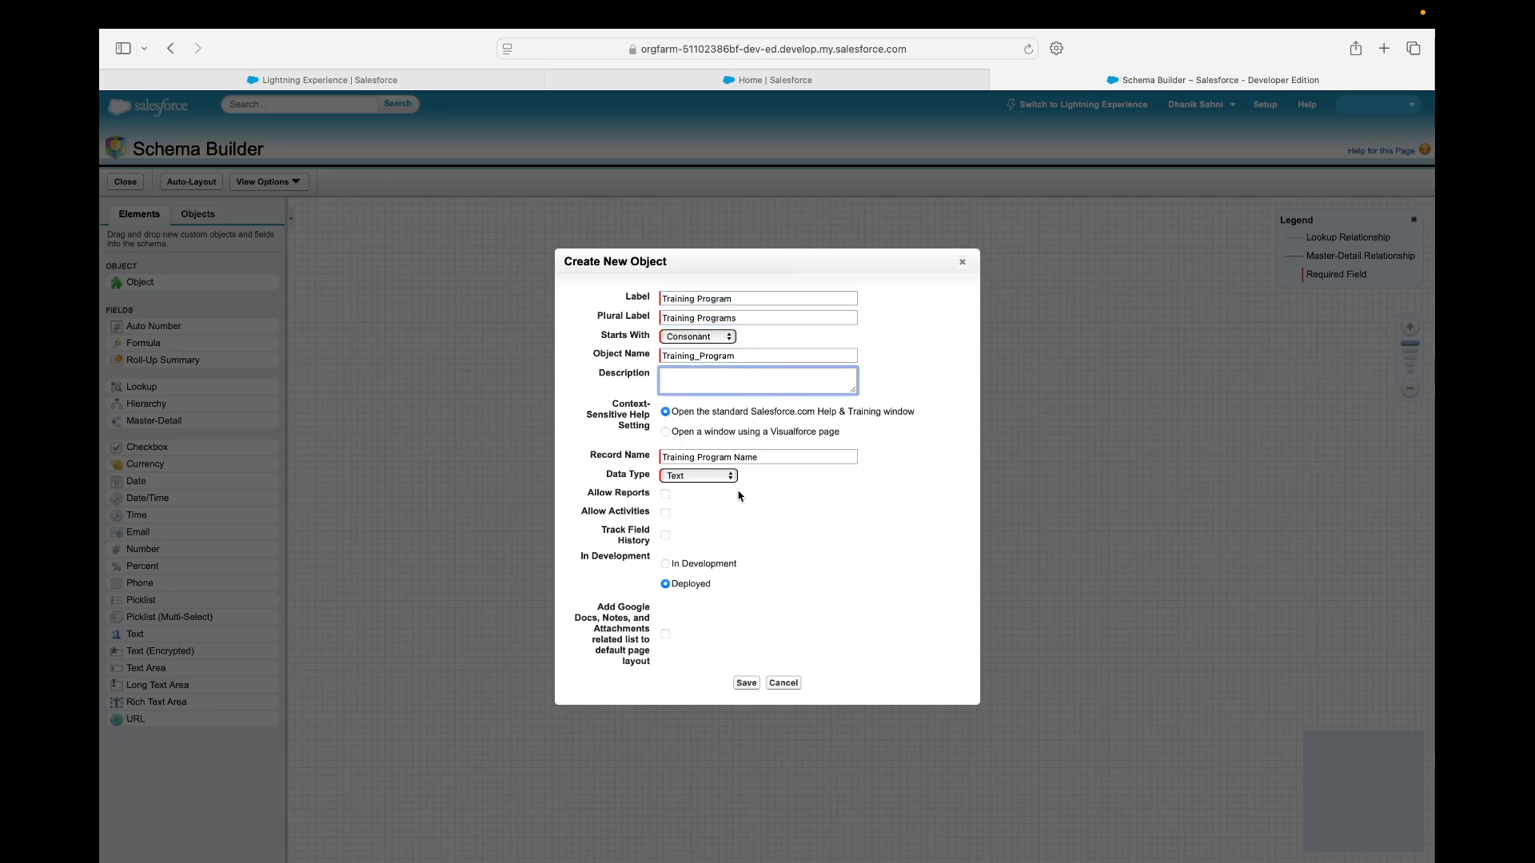
click(736, 683)
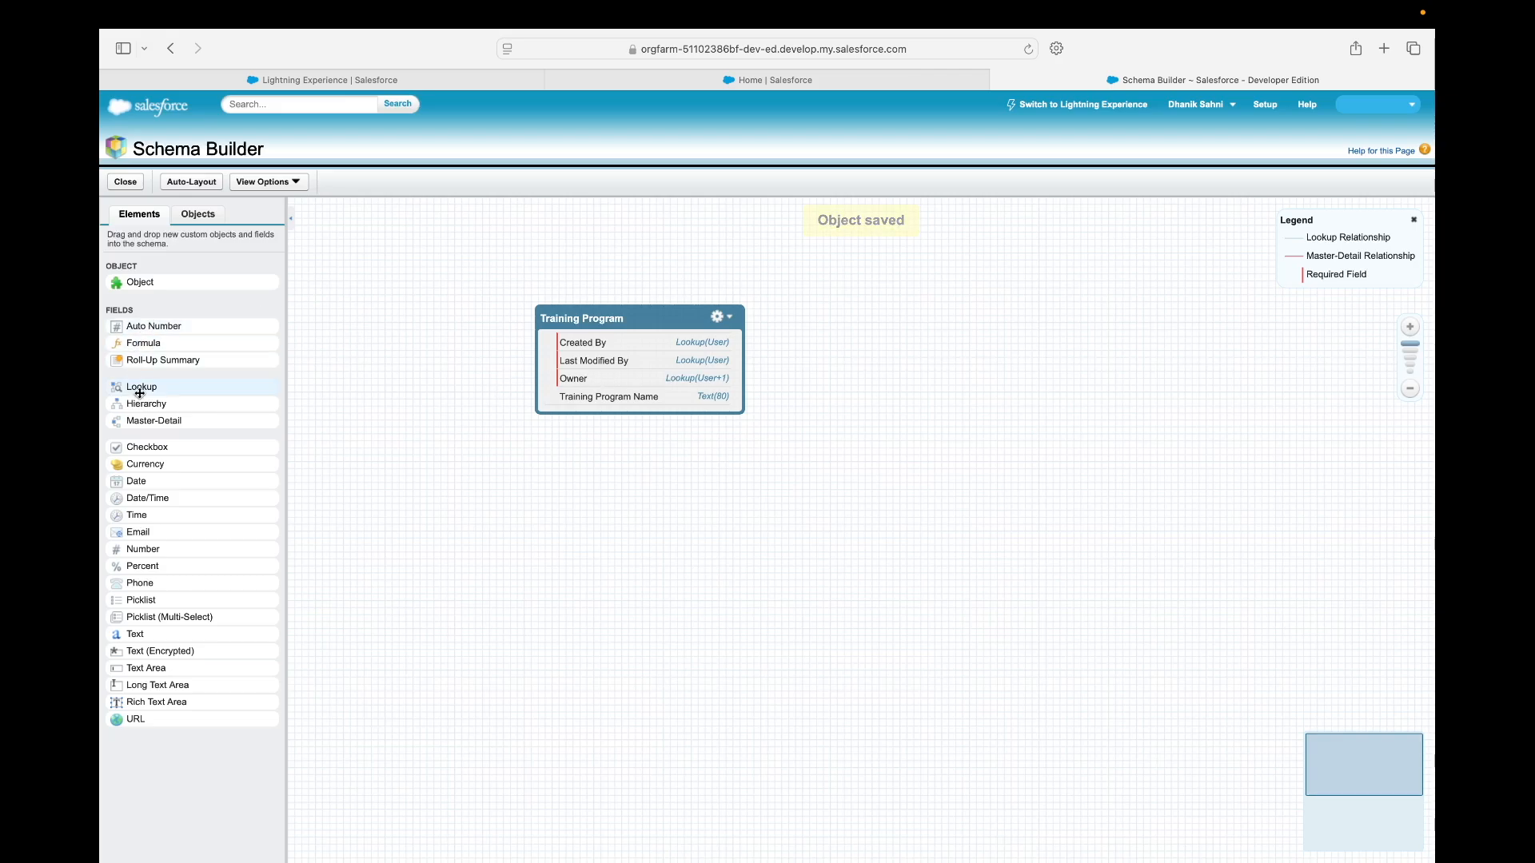
Add a lookup field labelled Instructor to the Training Program object, relate it to User, and save it.
drag(149, 387, 592, 404)
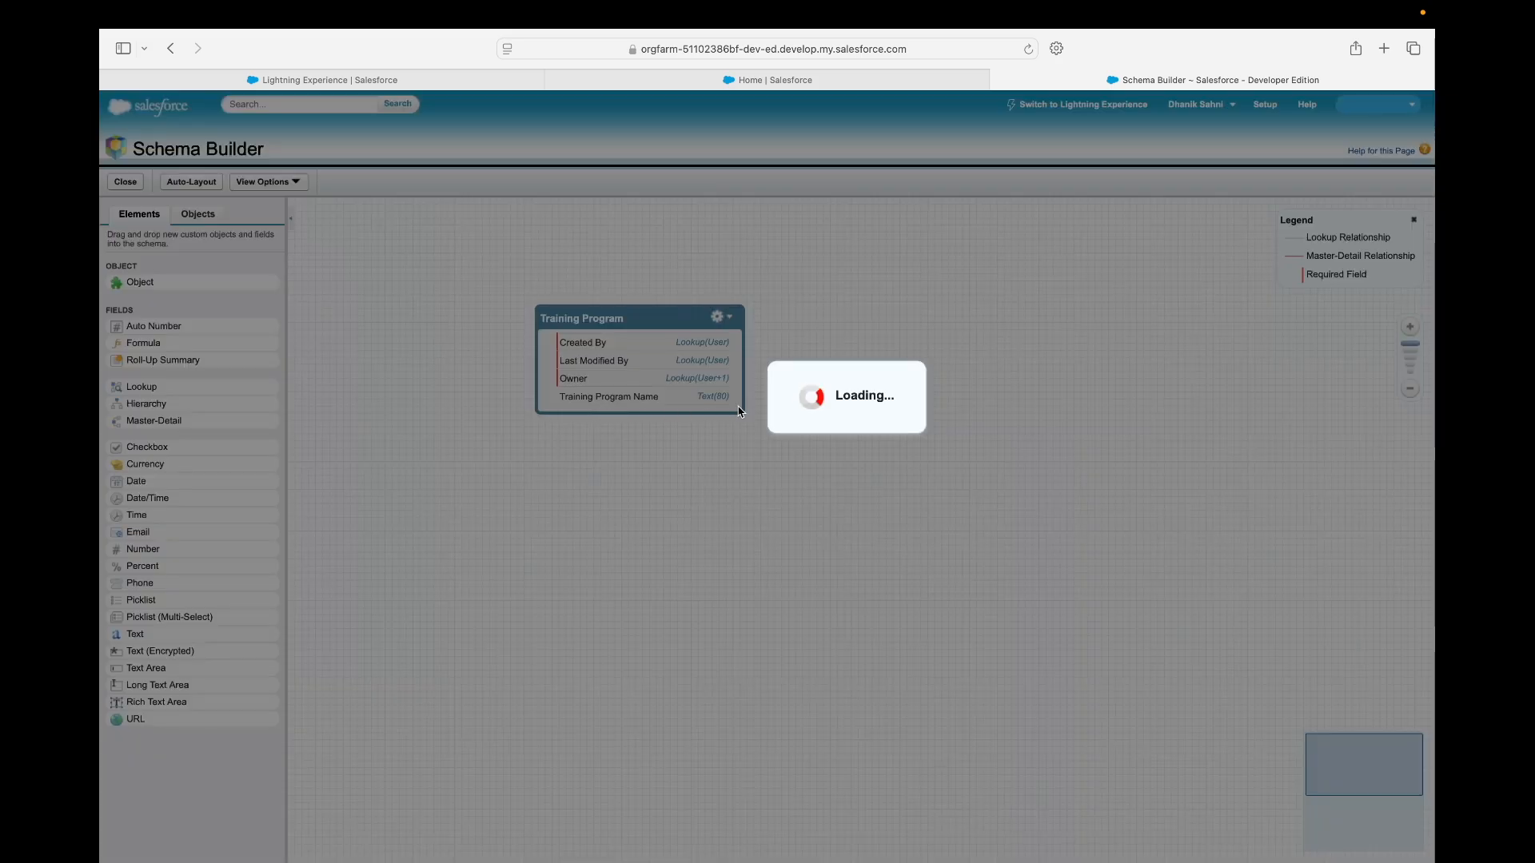
text(Instructir==)
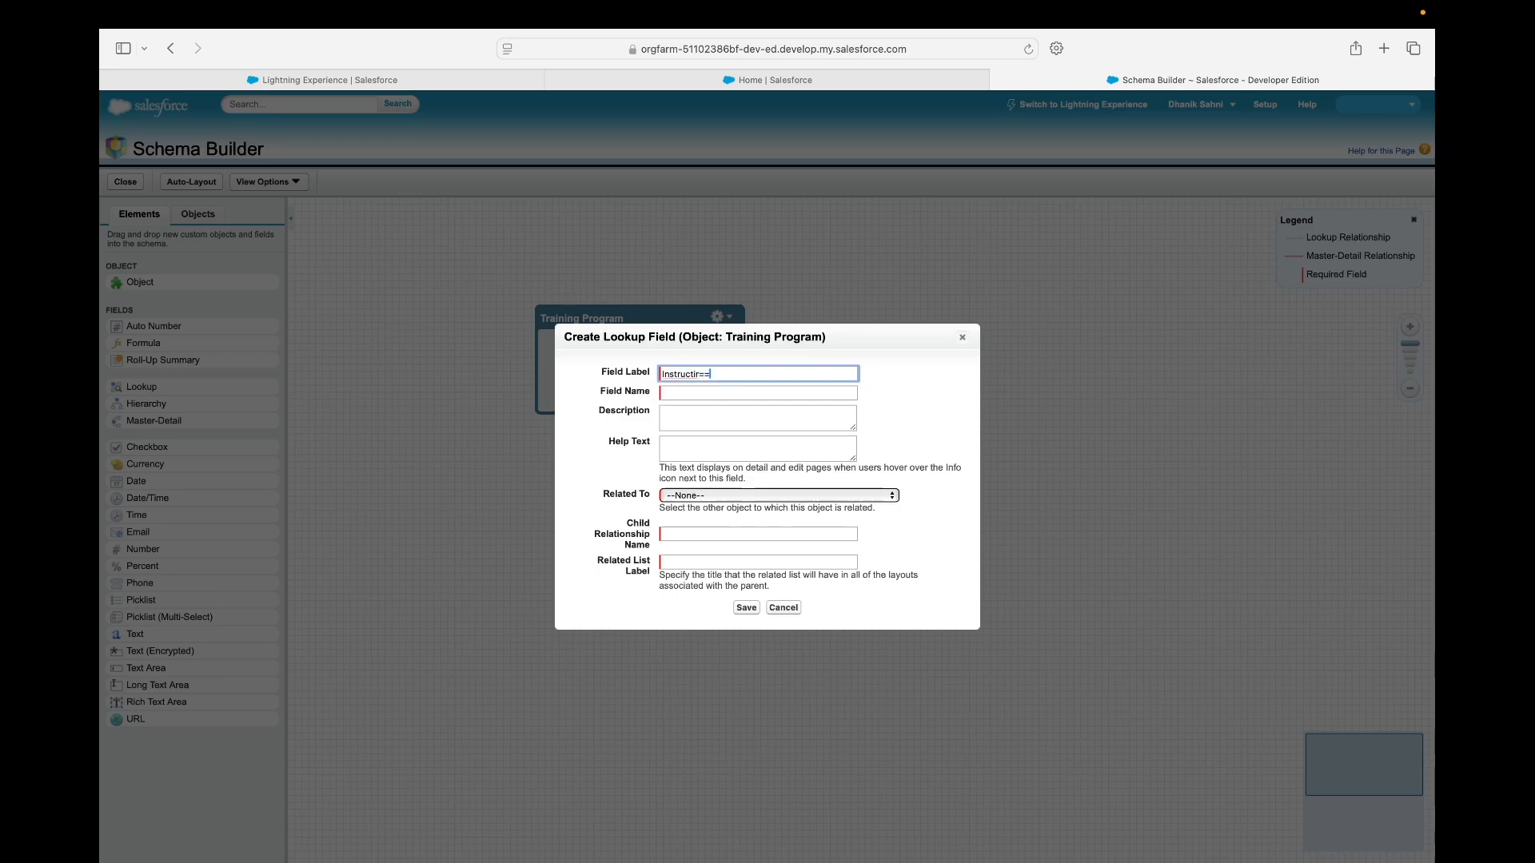
key(Tab)
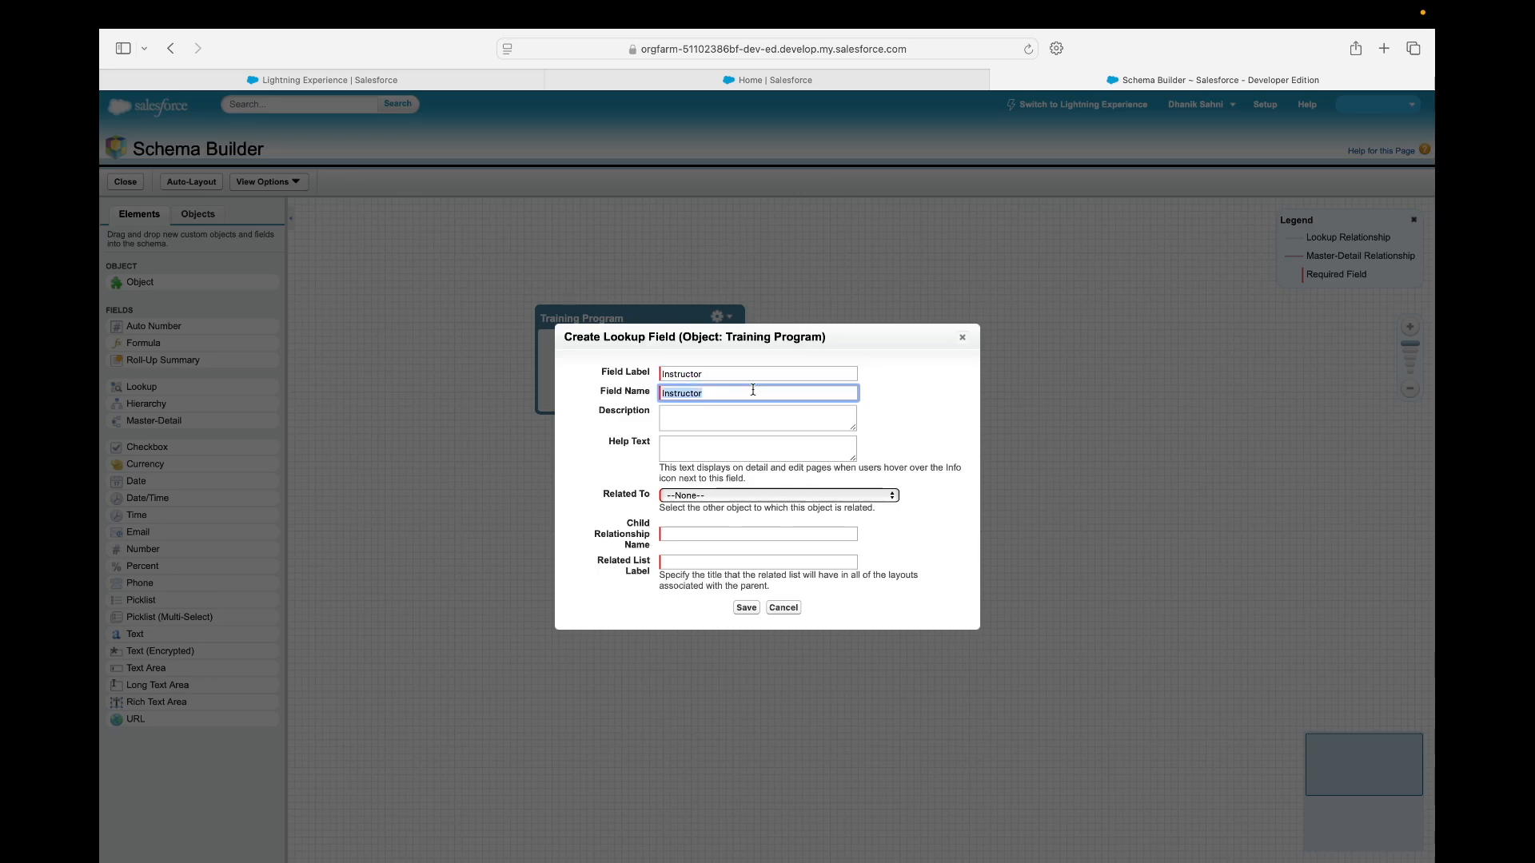
click(678, 500)
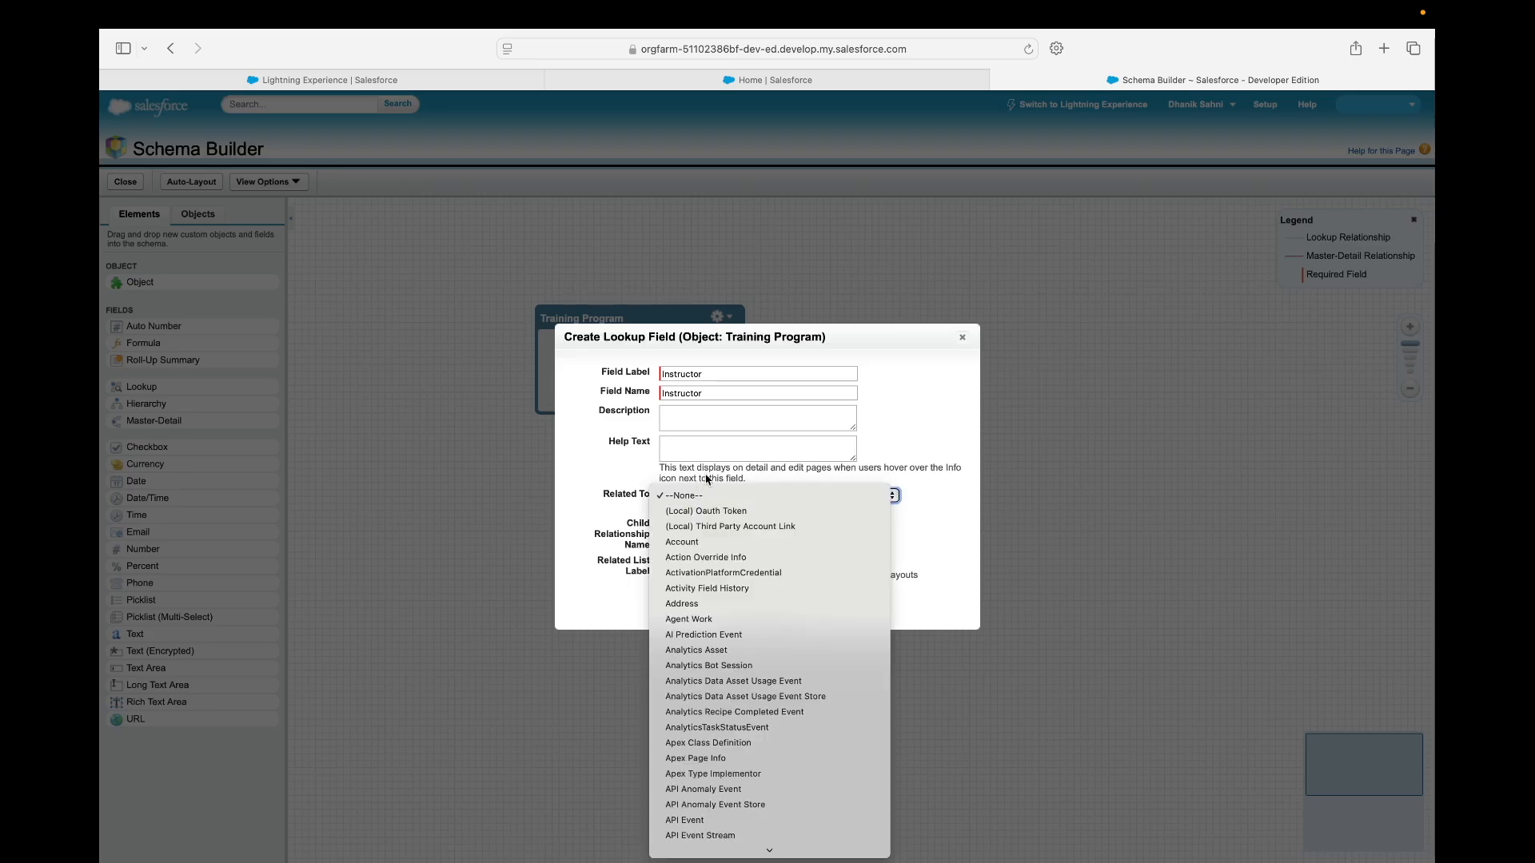
scroll(750, 711, down, 20)
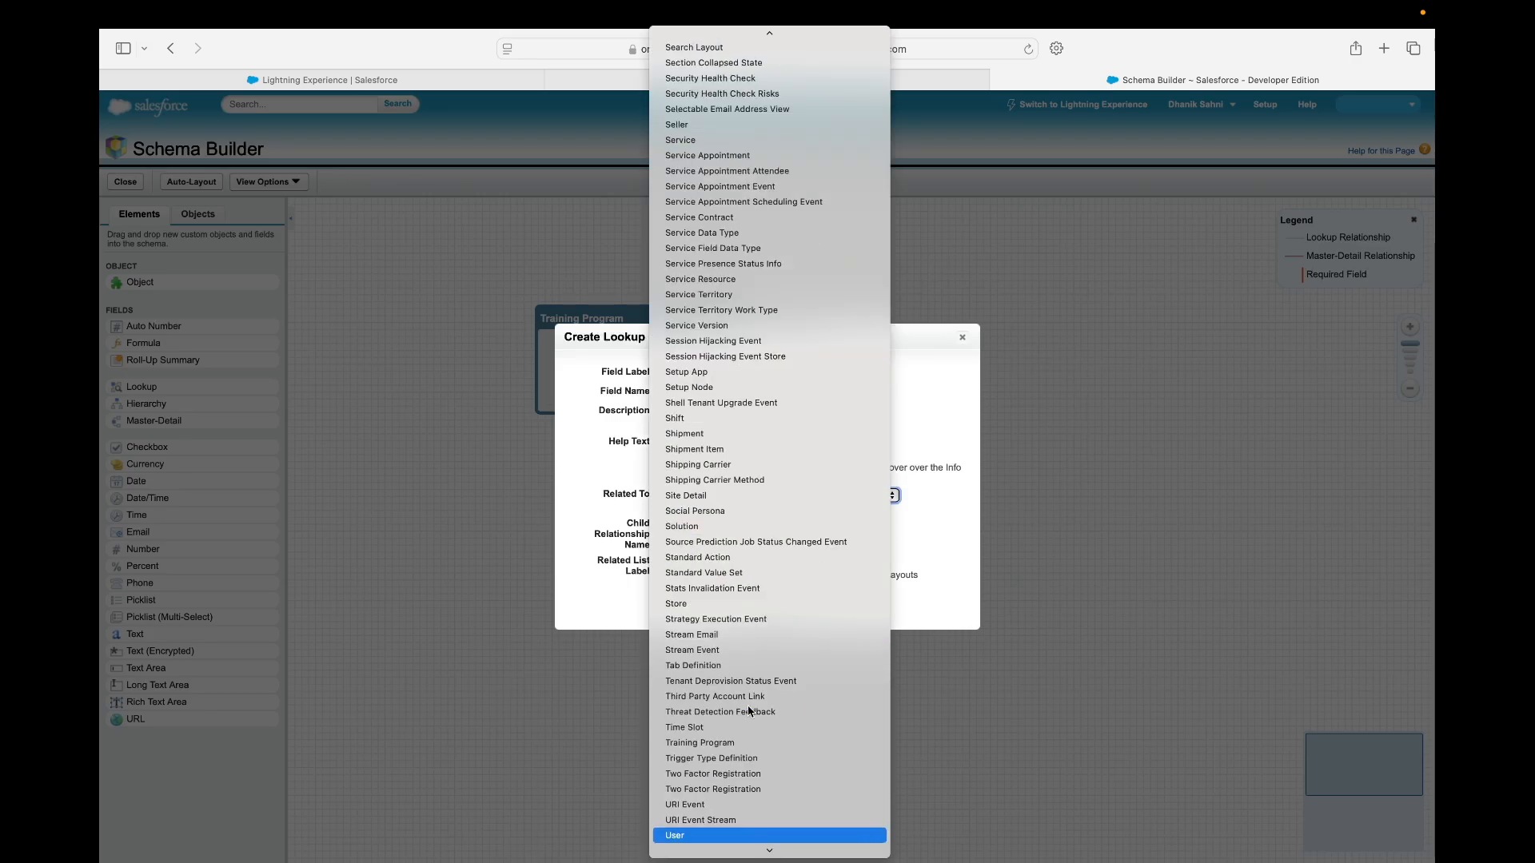
click(720, 836)
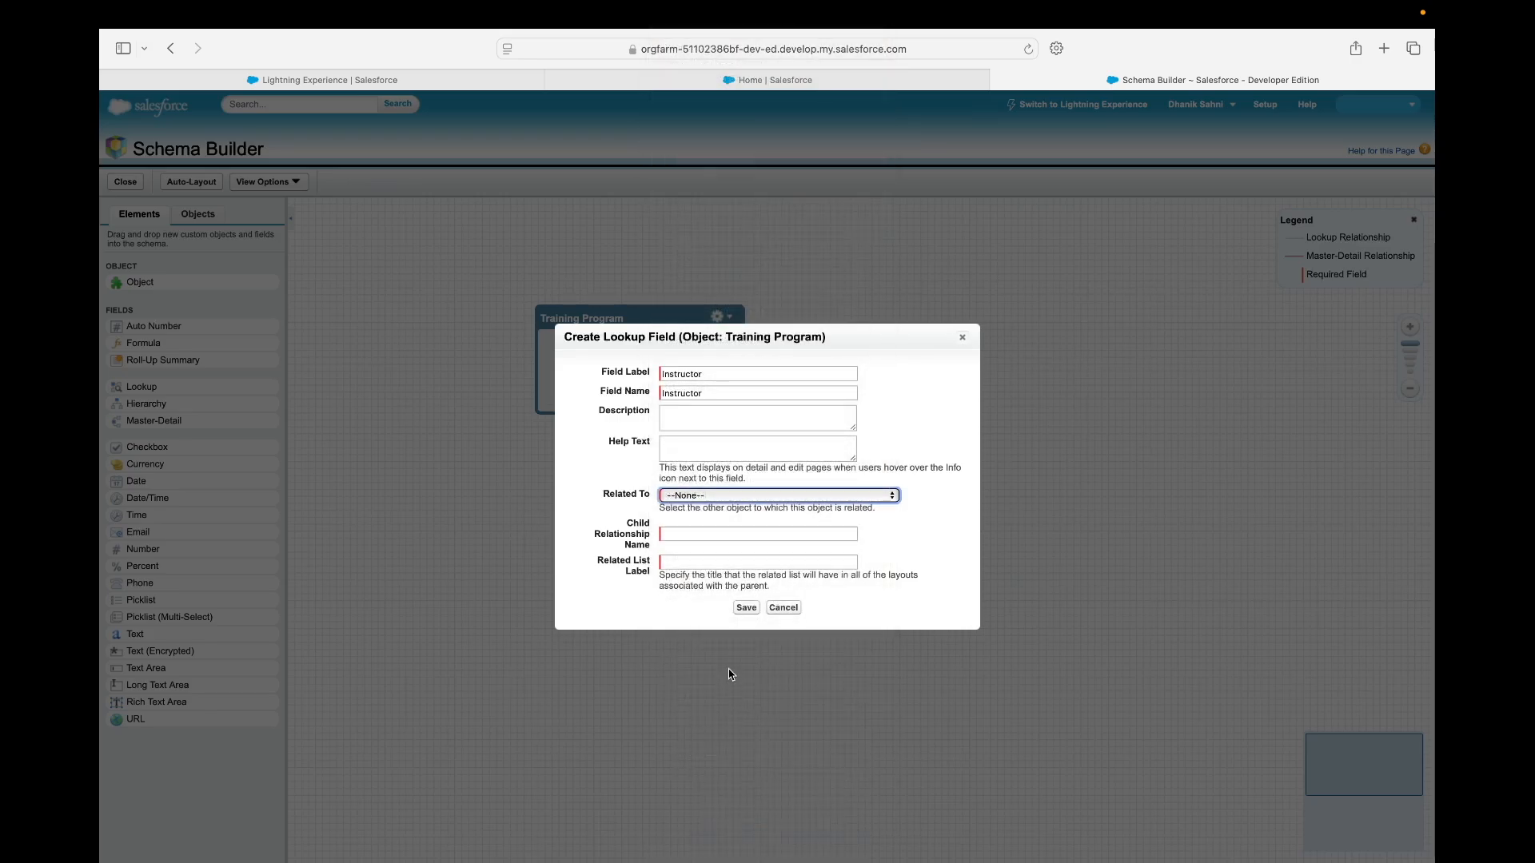
key(Tab)
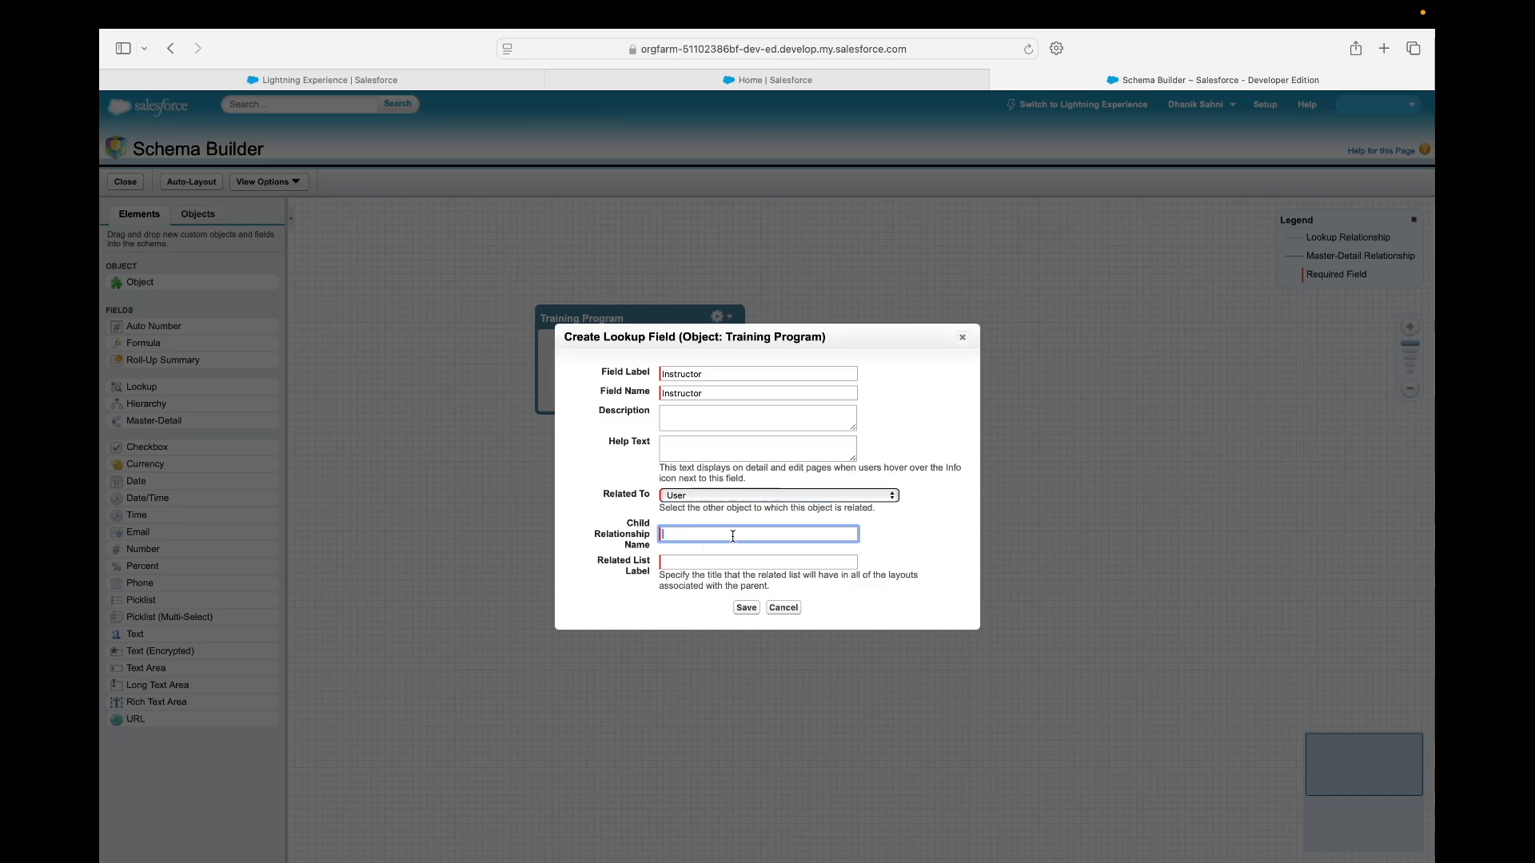
click(746, 608)
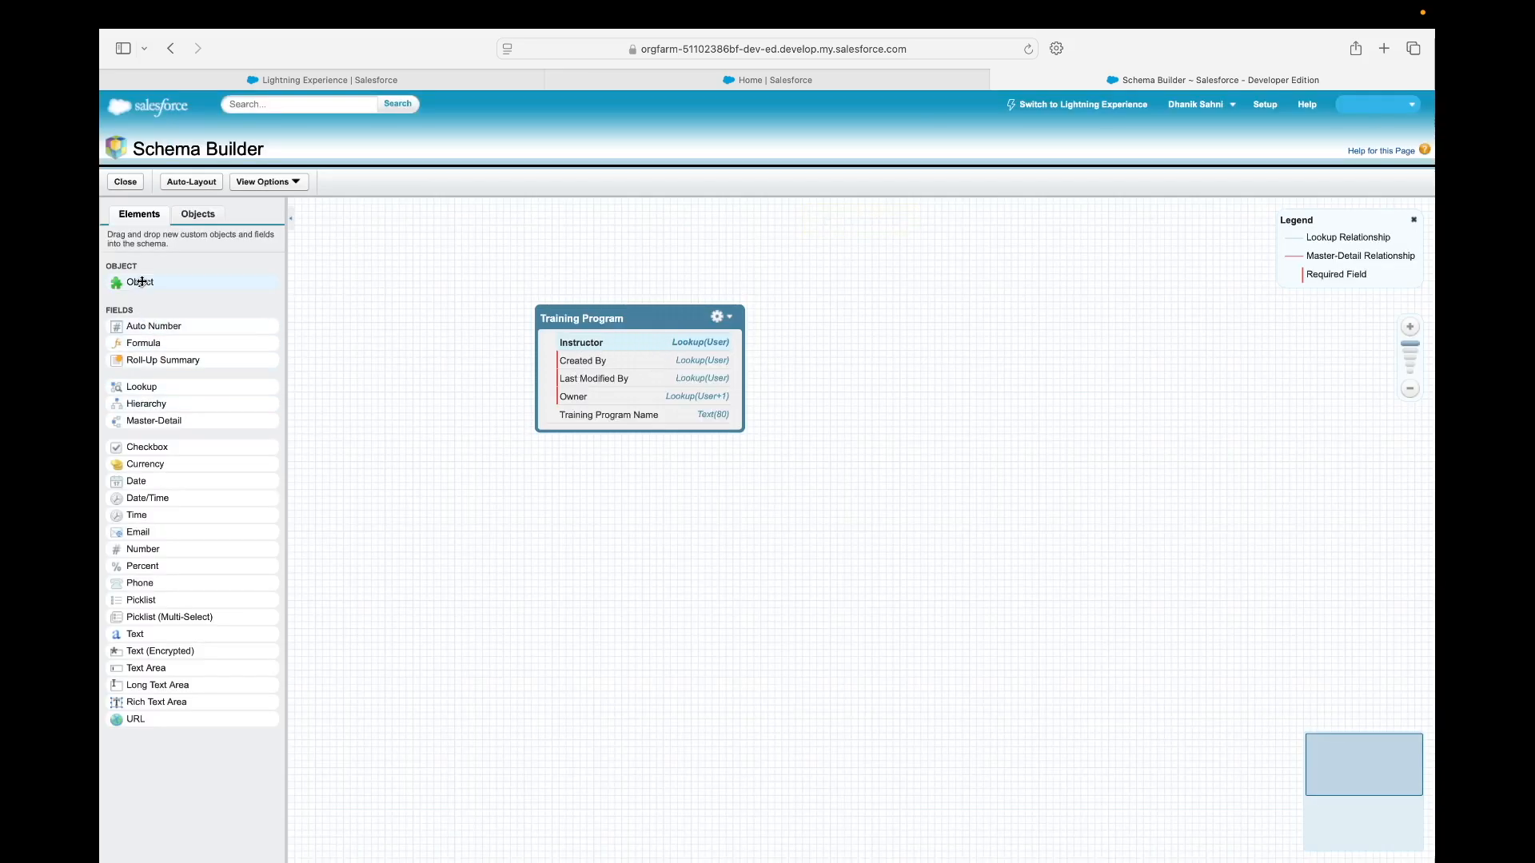
Add a second custom object beside Training Program, labelled Employee with the plural label Employees.
drag(131, 286, 899, 323)
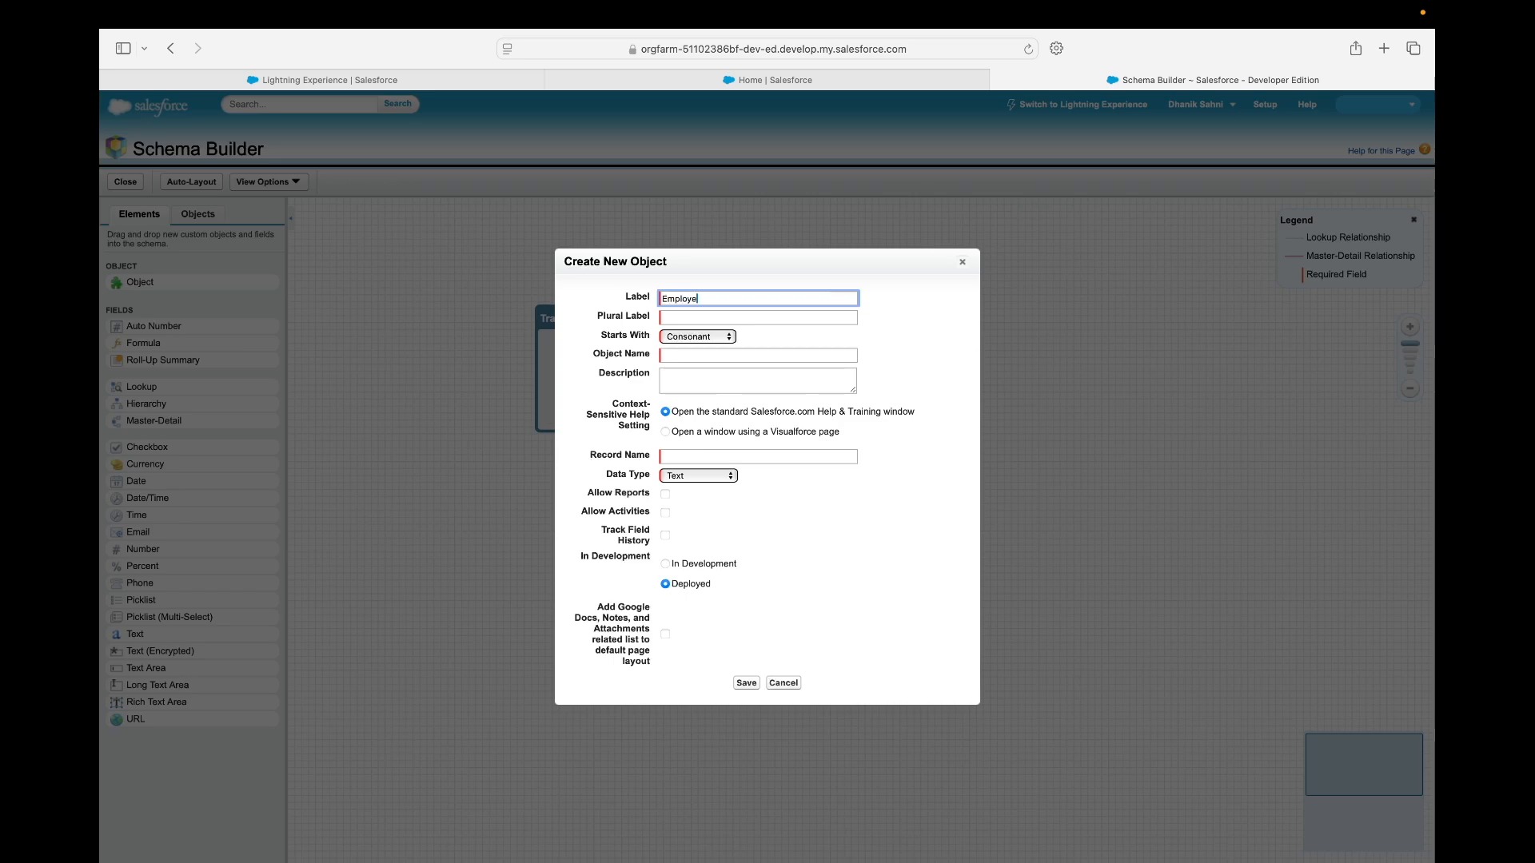
key(Tab)
double_click(751, 298)
key(super+c)
click(732, 313)
key(super+v)
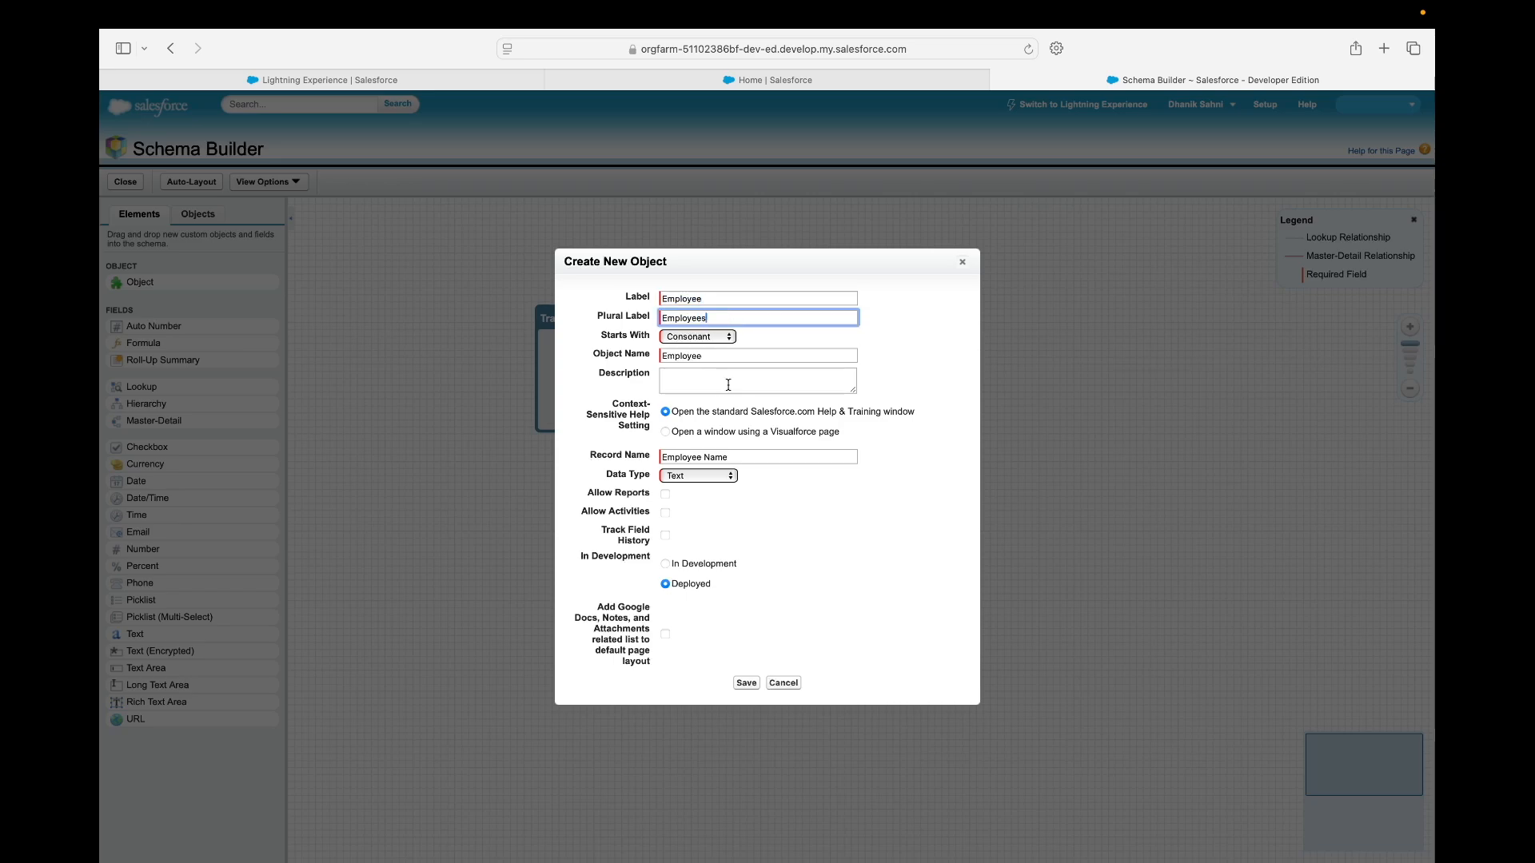
Set the Employee record name to Auto Number with display format E-{0000}, enter a starting number, and save the object.
click(707, 475)
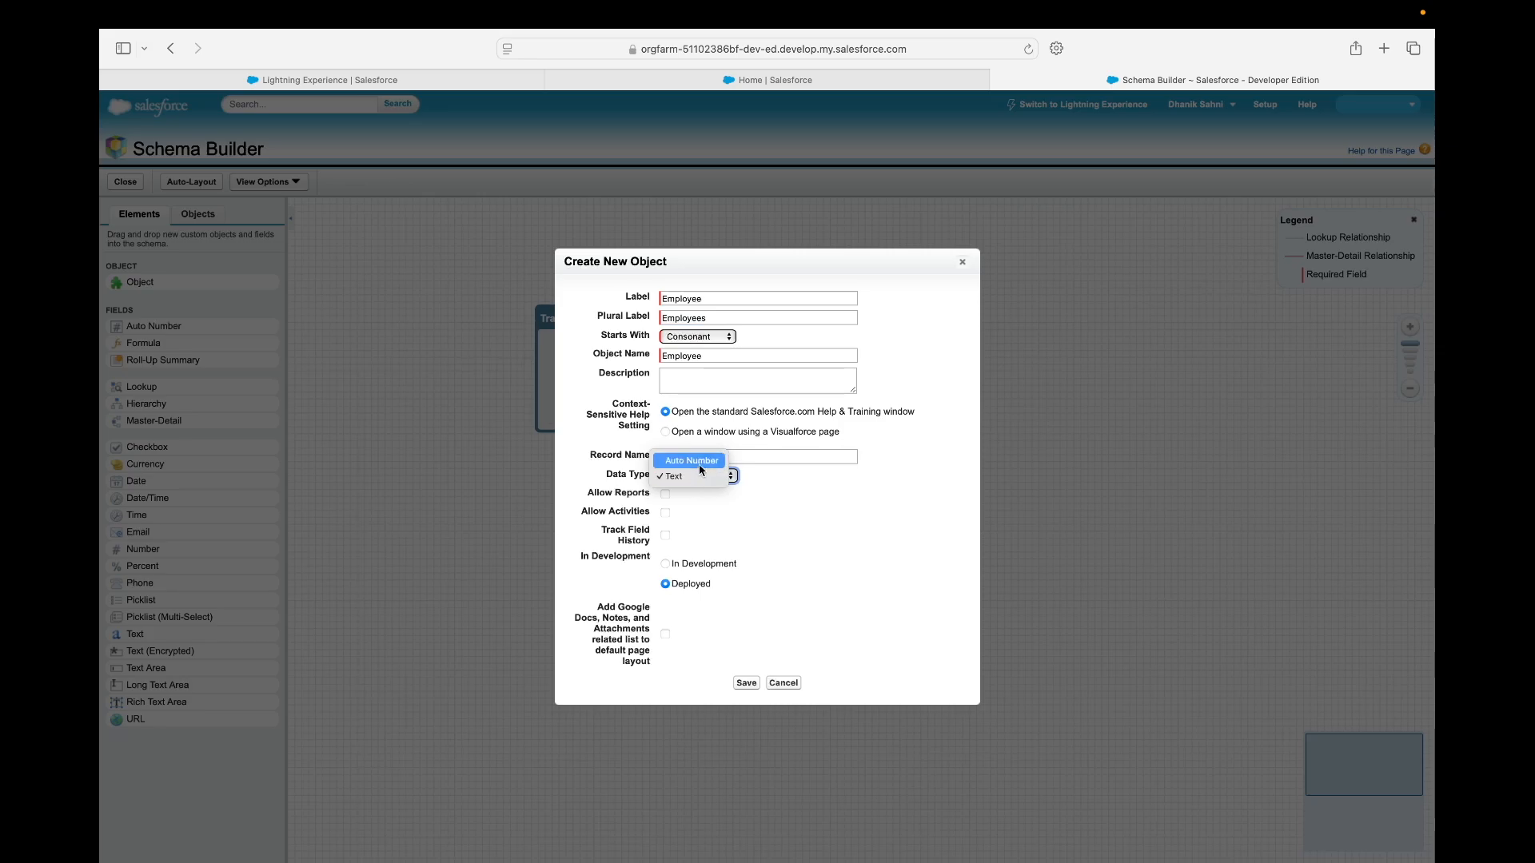
click(700, 462)
click(694, 492)
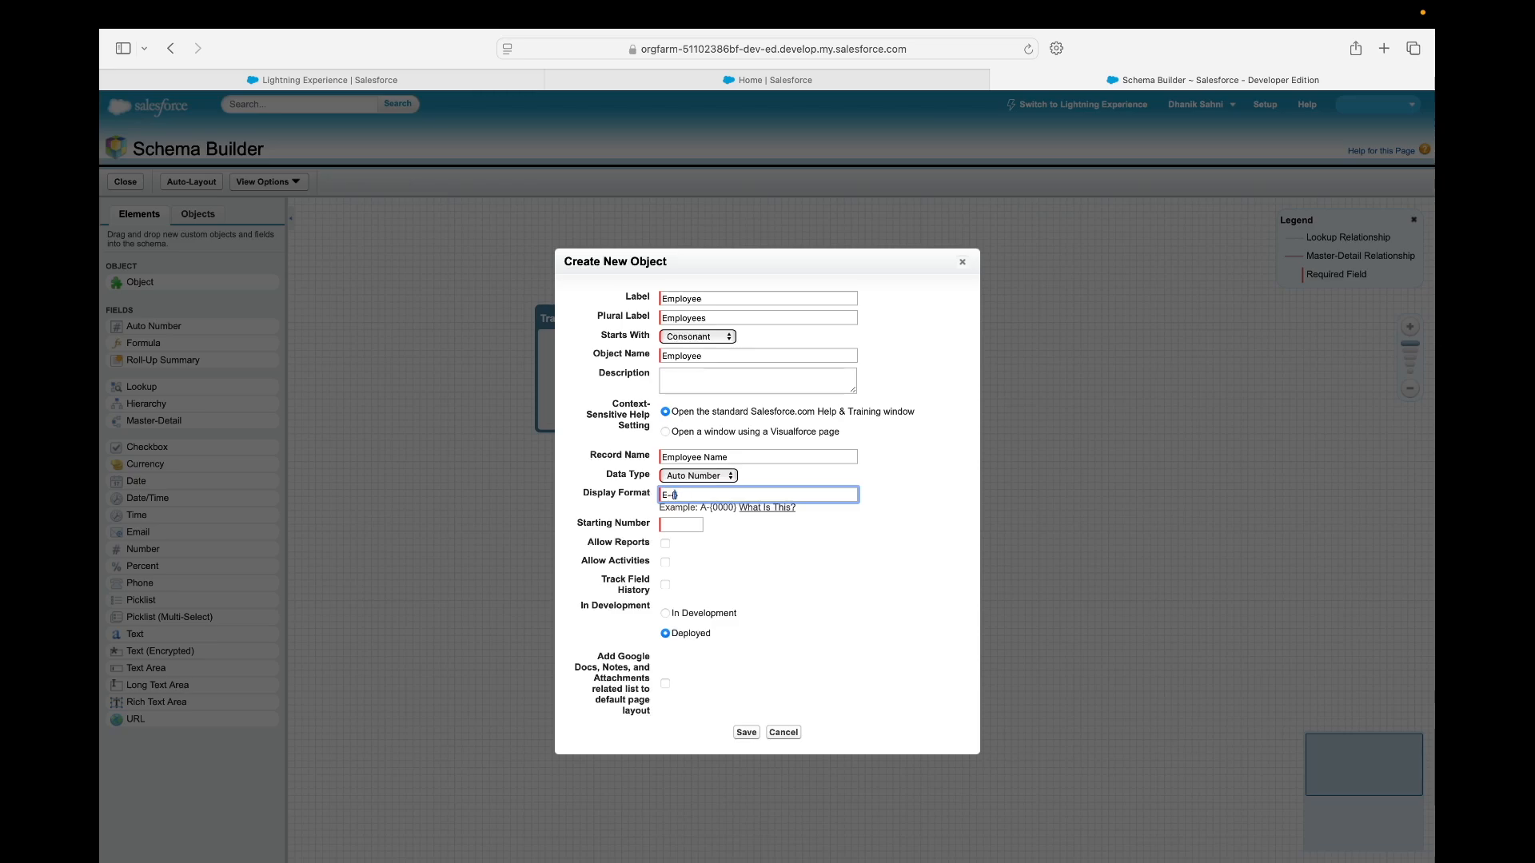
click(694, 526)
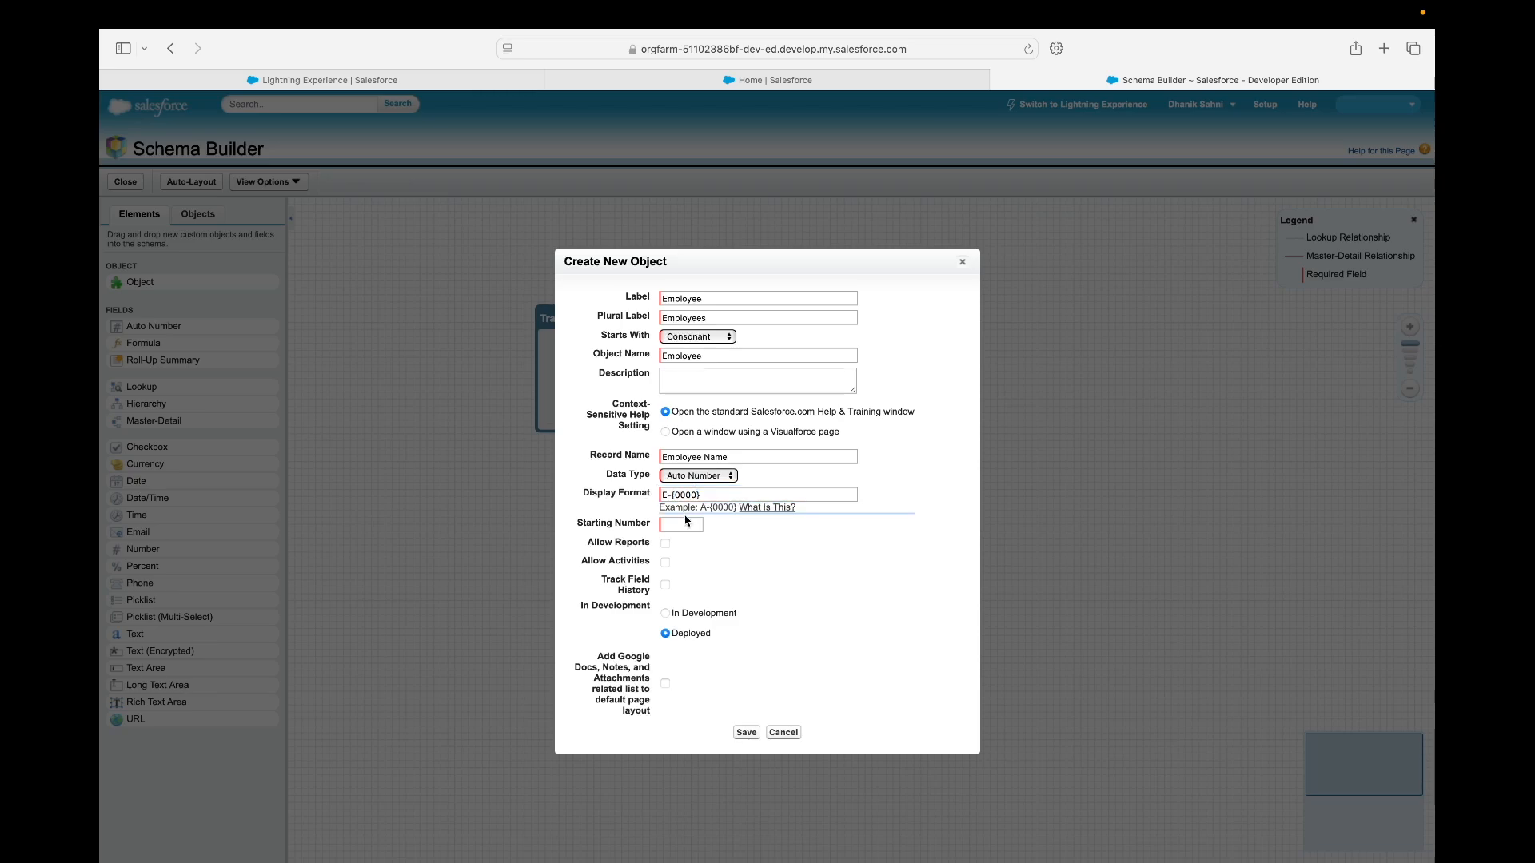
click(740, 562)
click(746, 732)
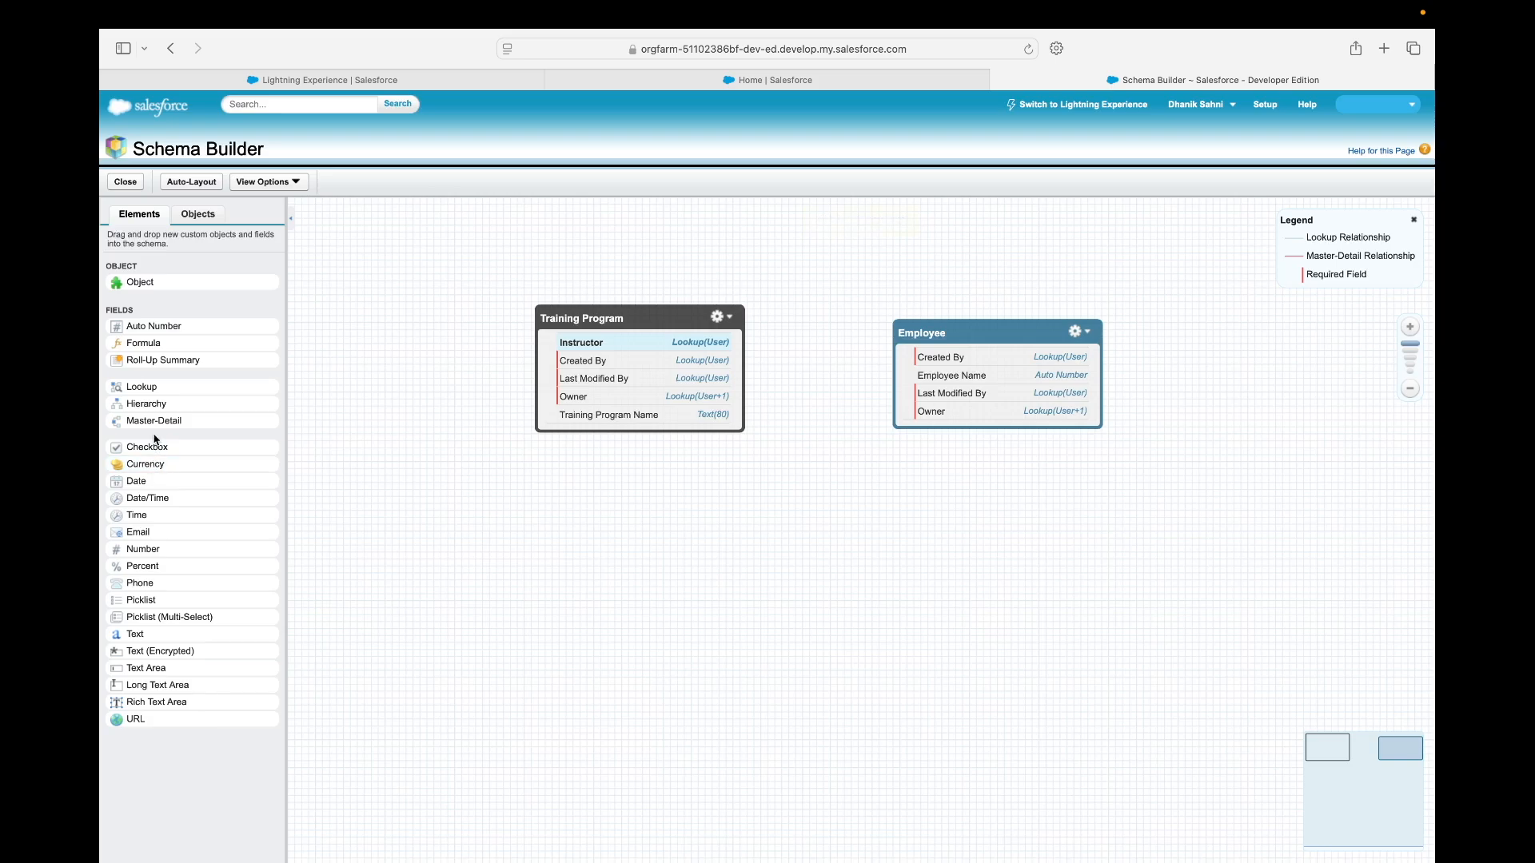
Add an Employer lookup to Account on Employee with child relationship name Employees1, and align the Employee box with Training Program.
drag(142, 387, 1023, 416)
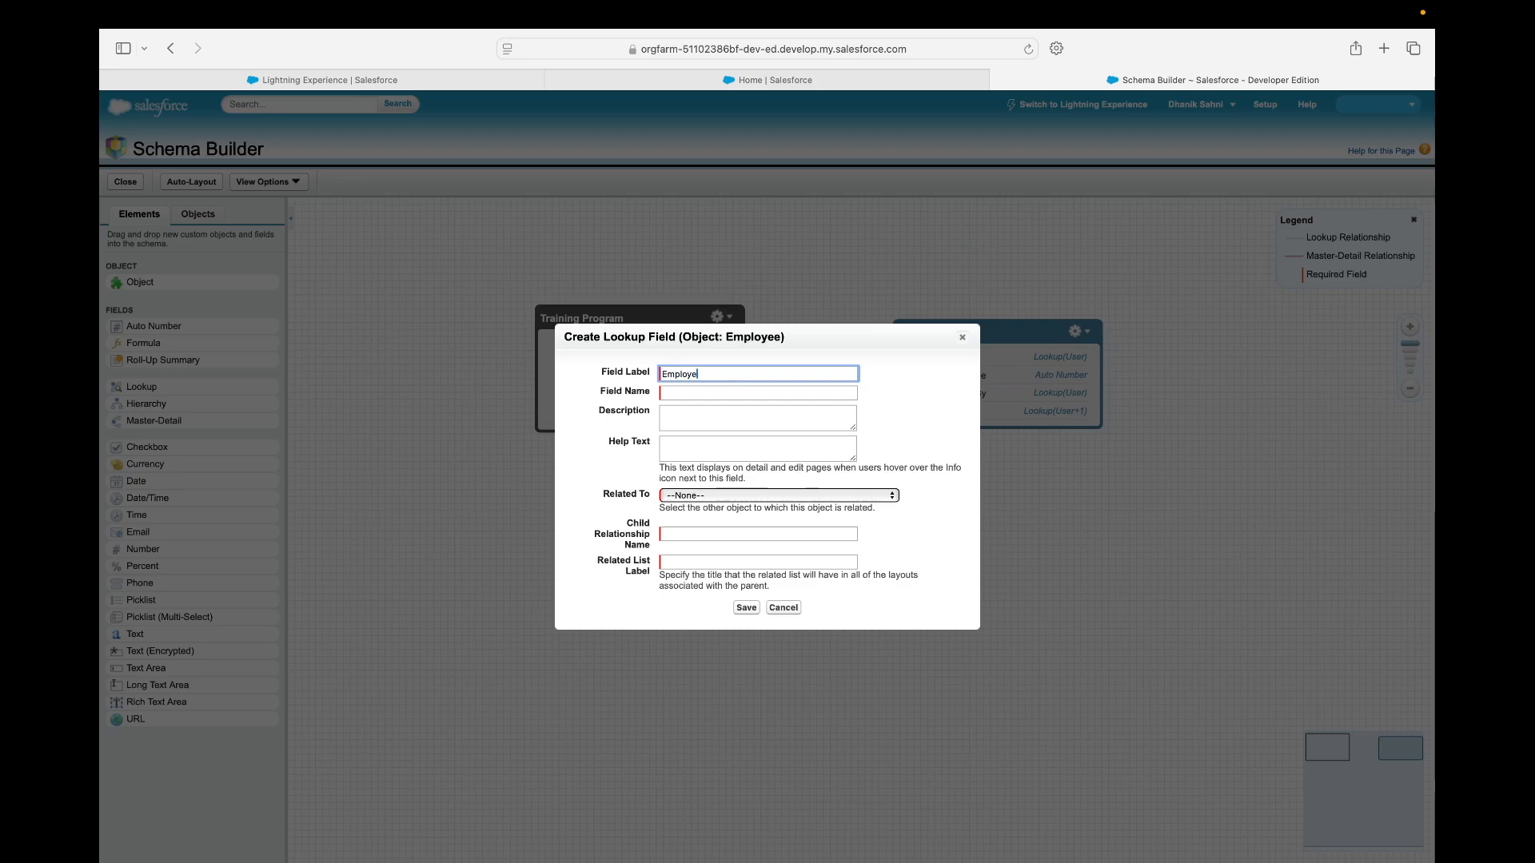
key(Tab)
click(754, 497)
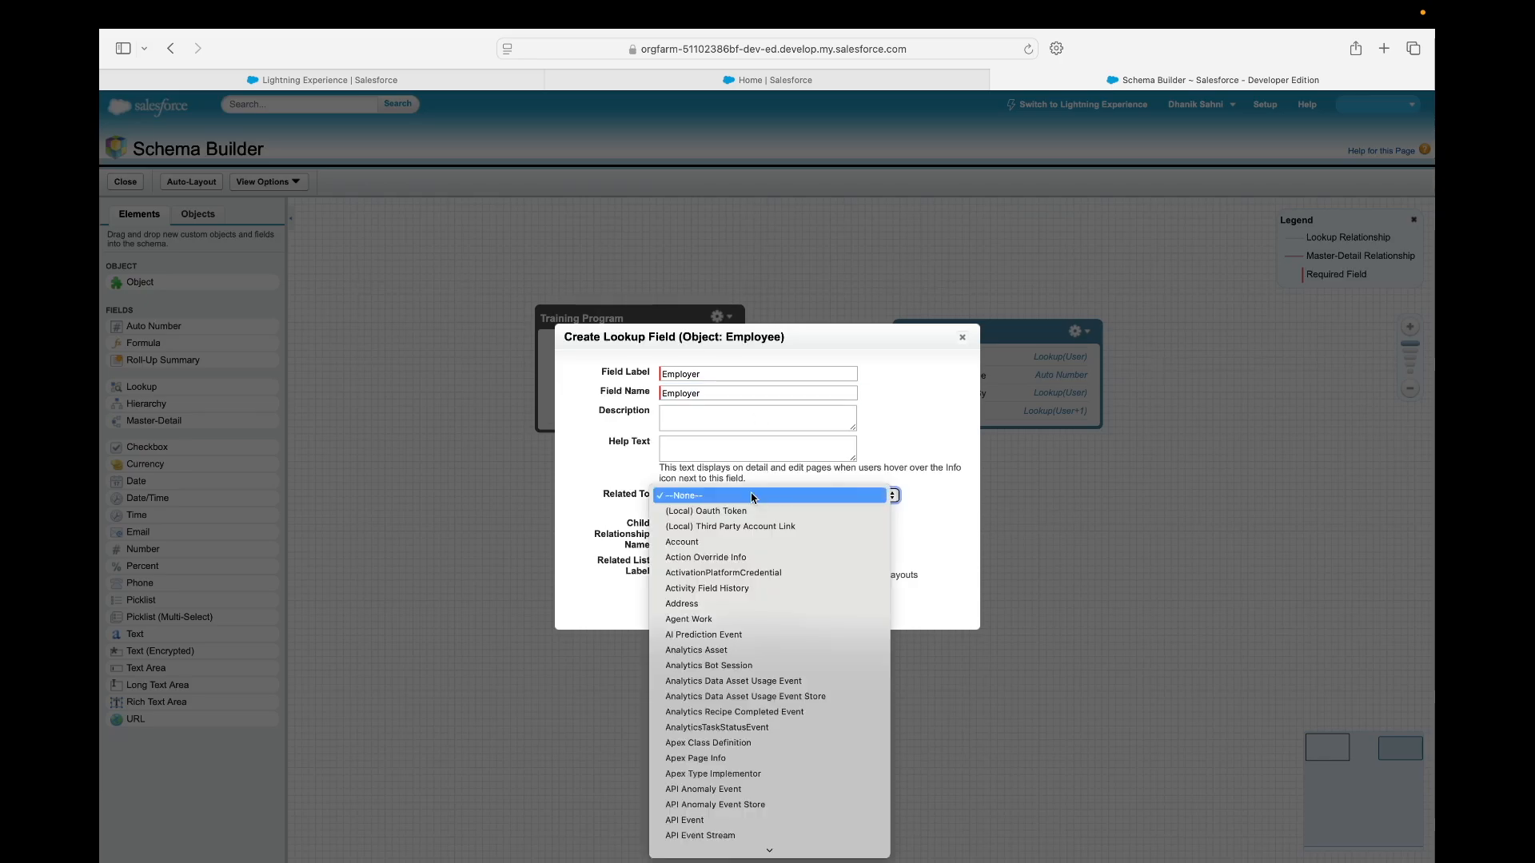
click(681, 542)
click(692, 535)
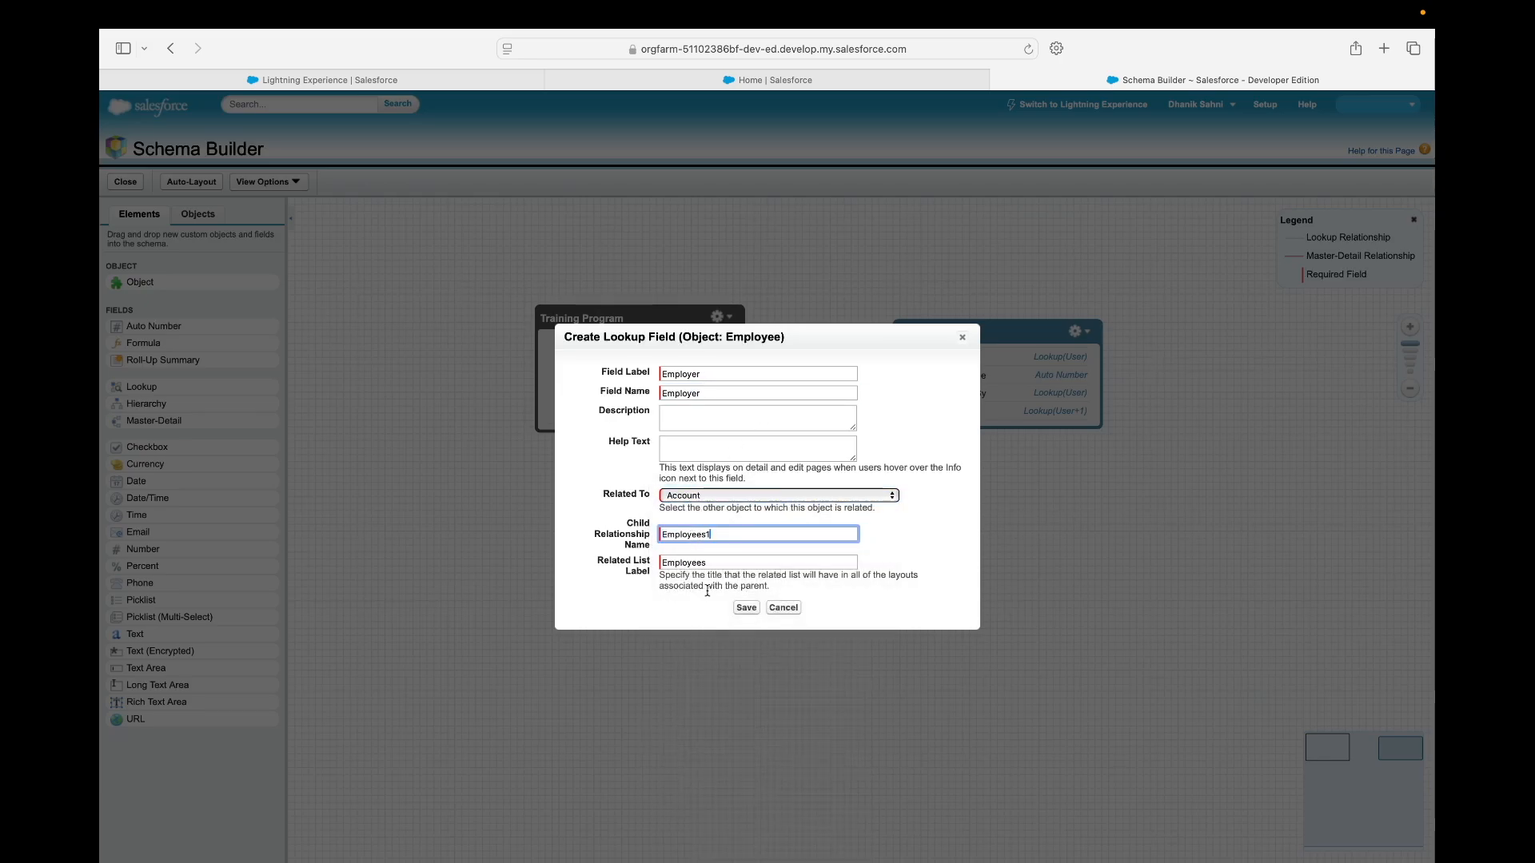
click(743, 609)
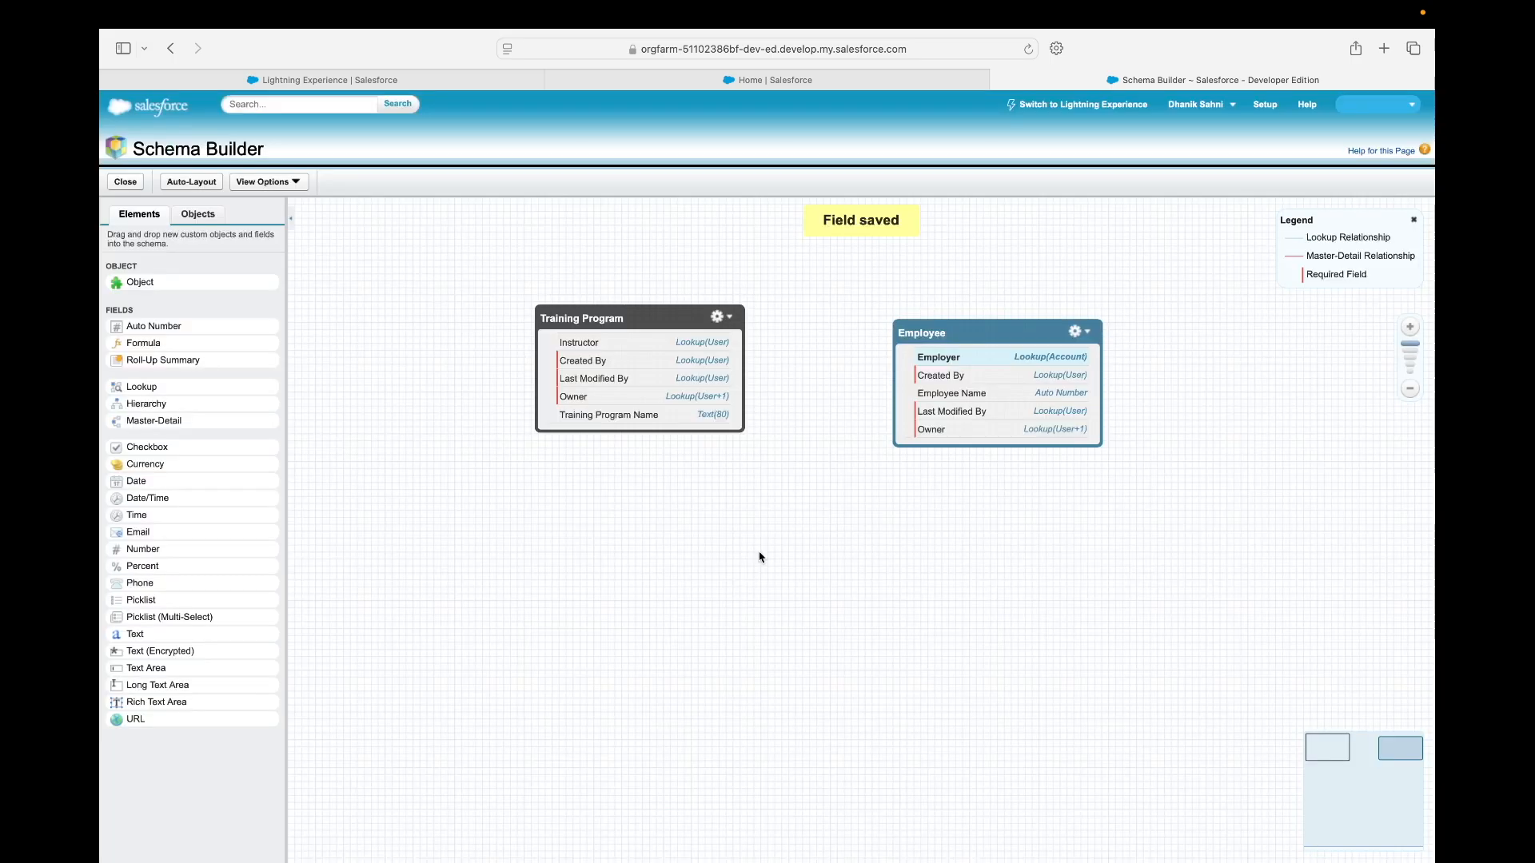
drag(945, 334, 940, 318)
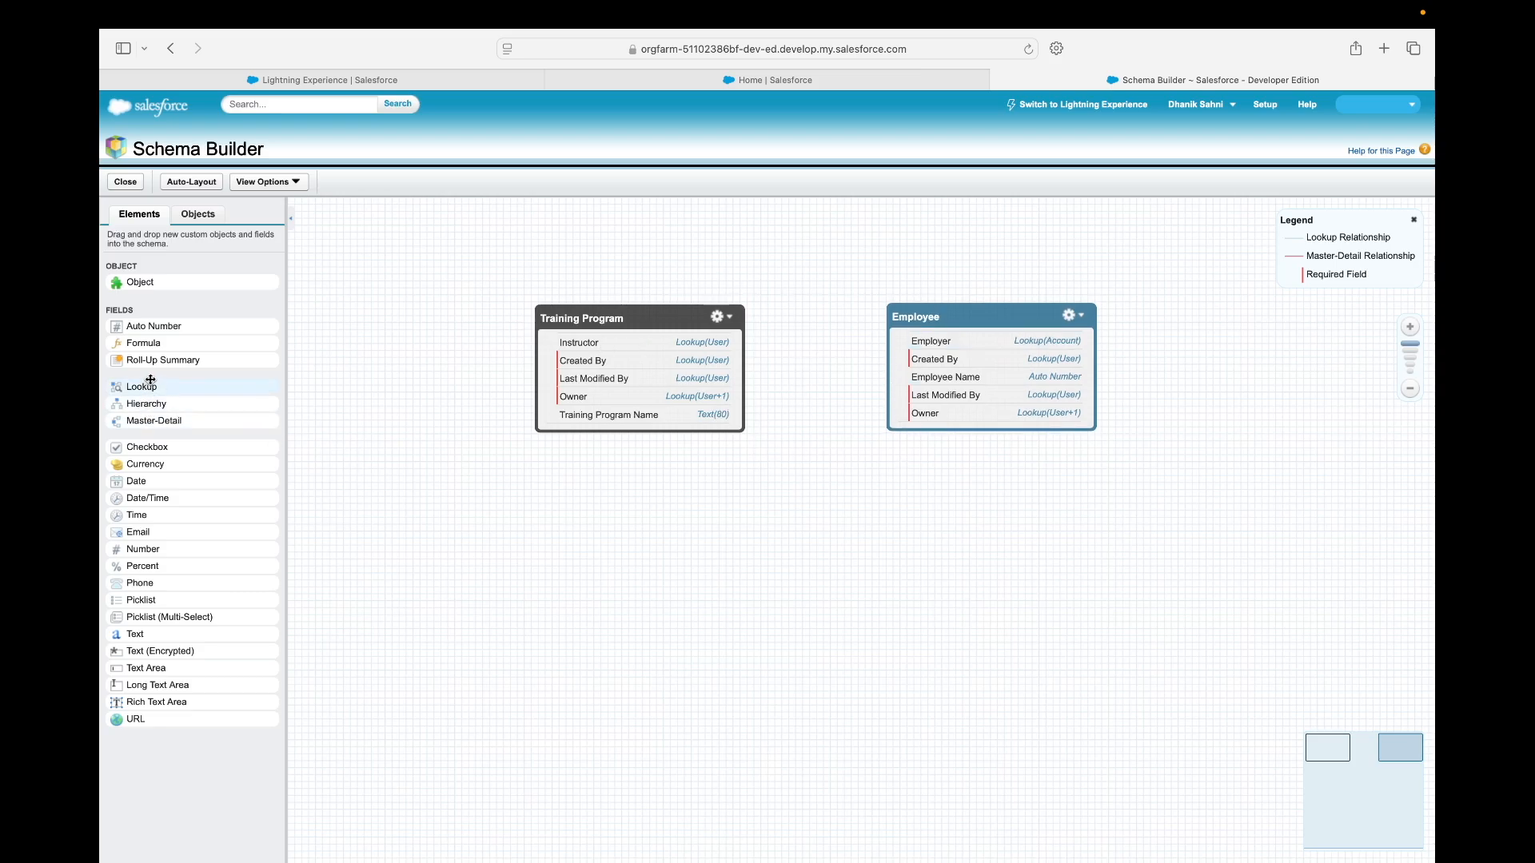
Add a third custom object below the other two, with Enrollment as its label and plural label.
drag(137, 282, 779, 534)
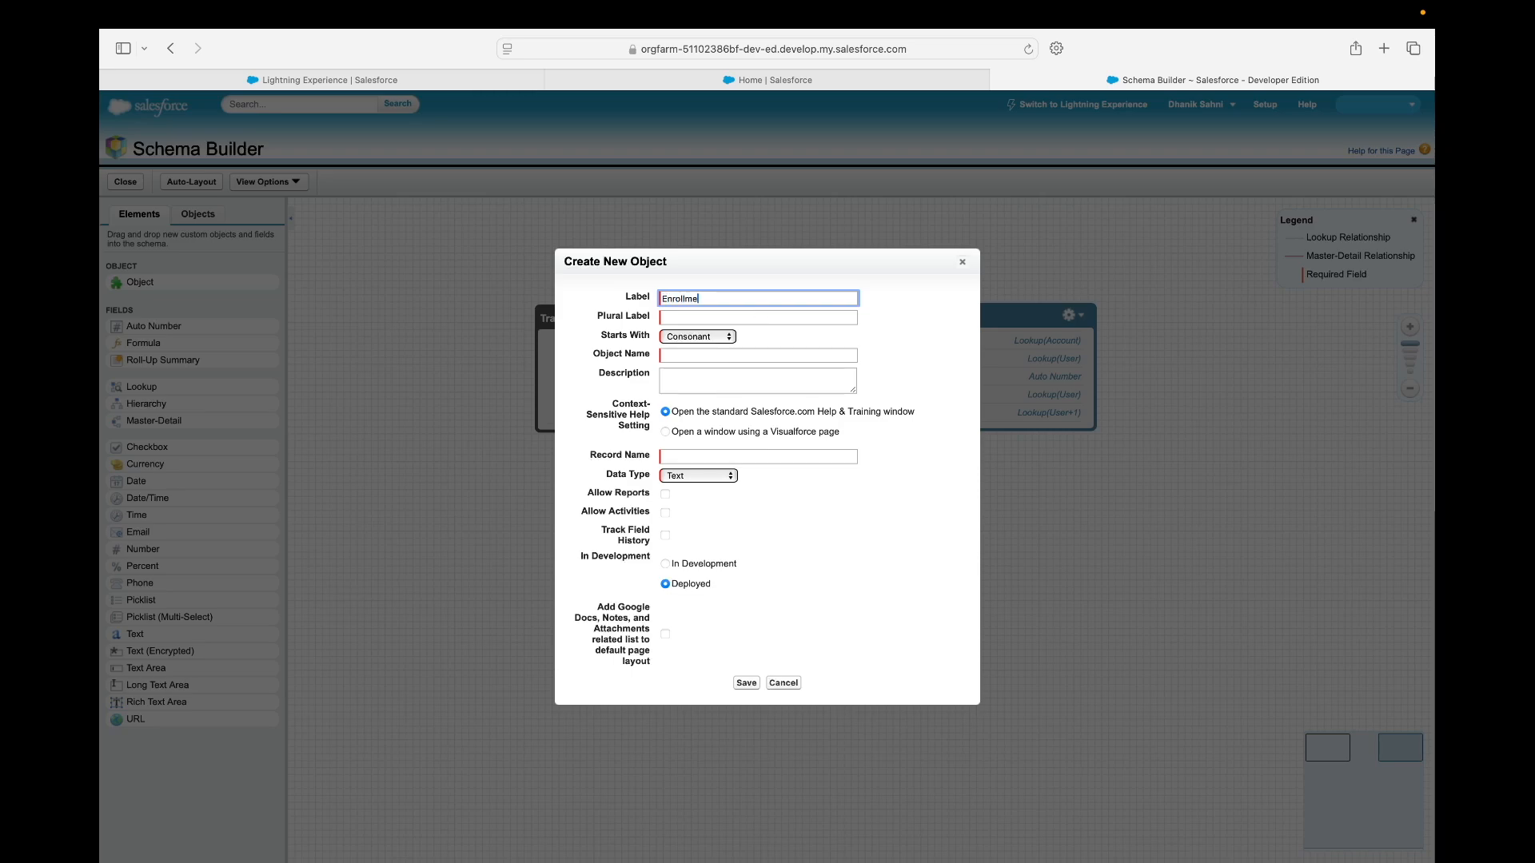
text(Enrollmenr)
key(BackSpace)
text(t)
key(Tab)
key(shift+Tab)
key(super+c)
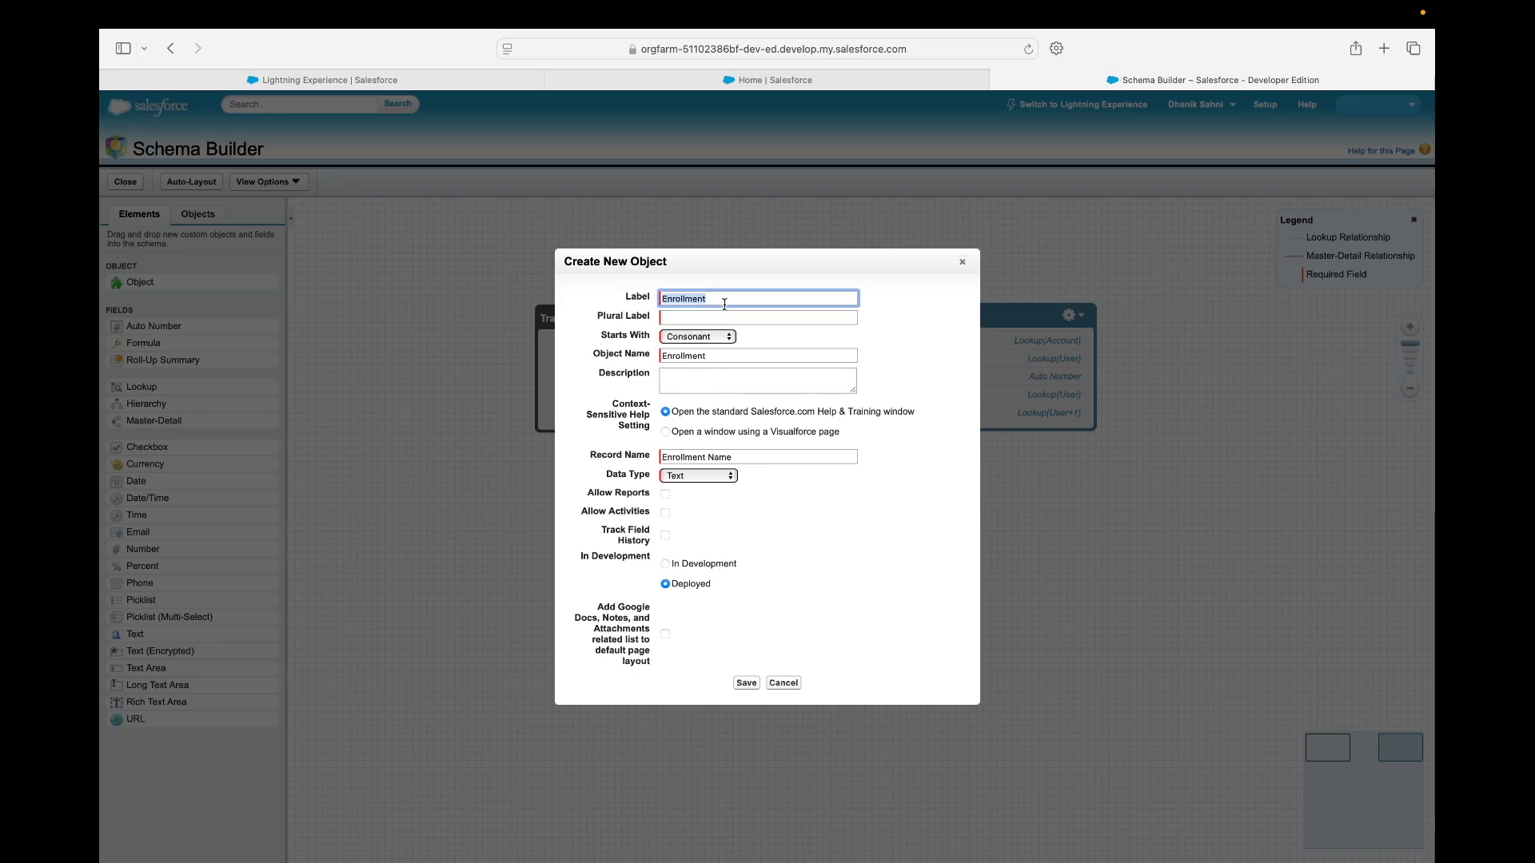
click(716, 326)
click(714, 318)
key(super+v)
click(770, 387)
Change the new object's label to Training Enrollment.
click(664, 302)
text(Trading )
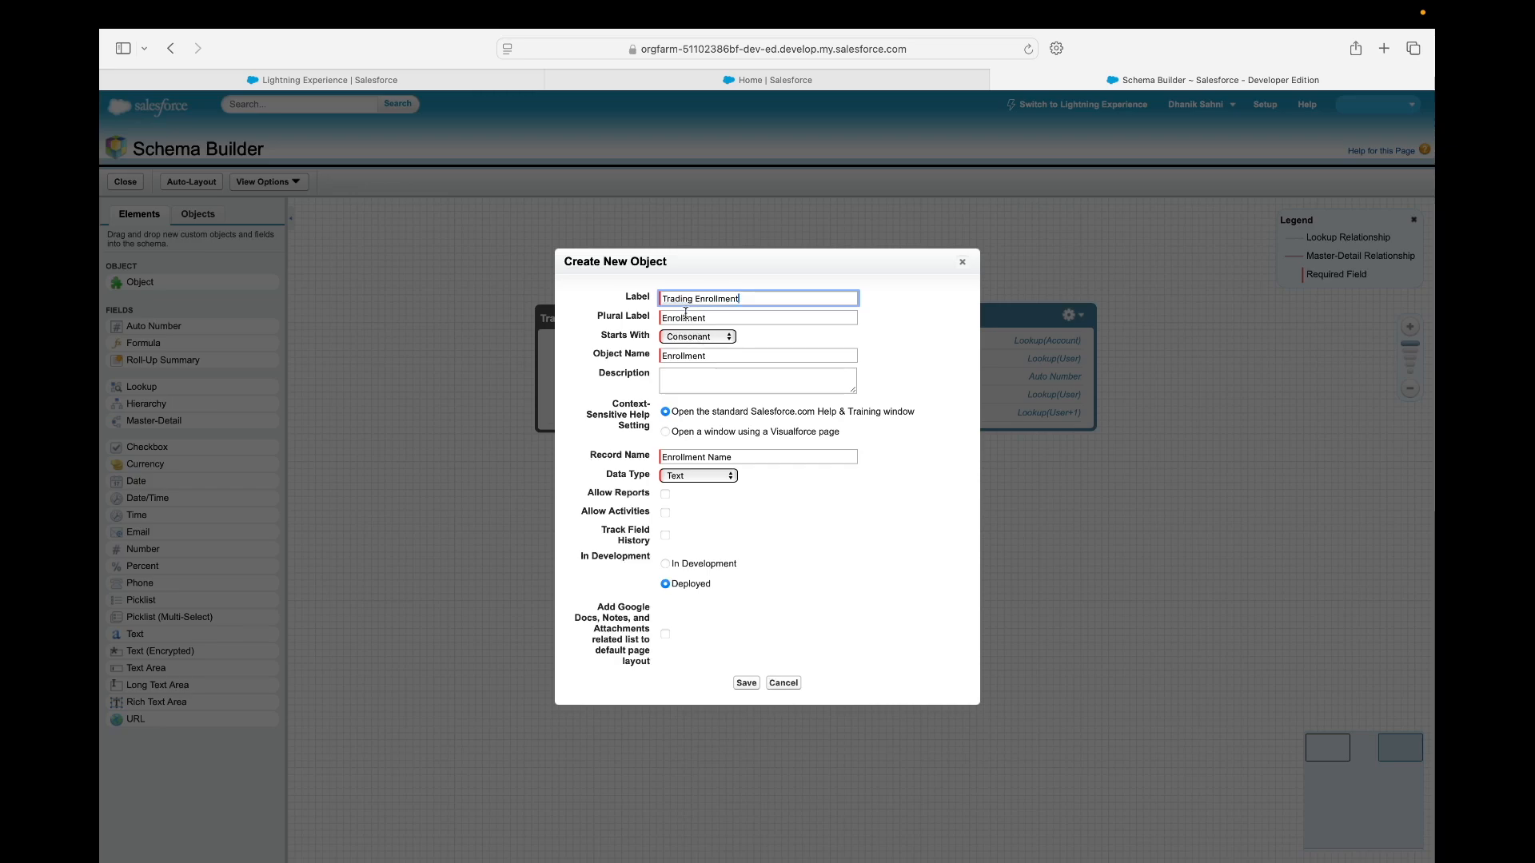
text(in)
key(BackSpace)
key(BackSpace)
key(BackSpace)
text(io)
key(BackSpace)
text(n)
Set the new object's plural label to Training Enrollment, matching its label.
key(Tab)
key(BackSpace)
key(shift+Tab)
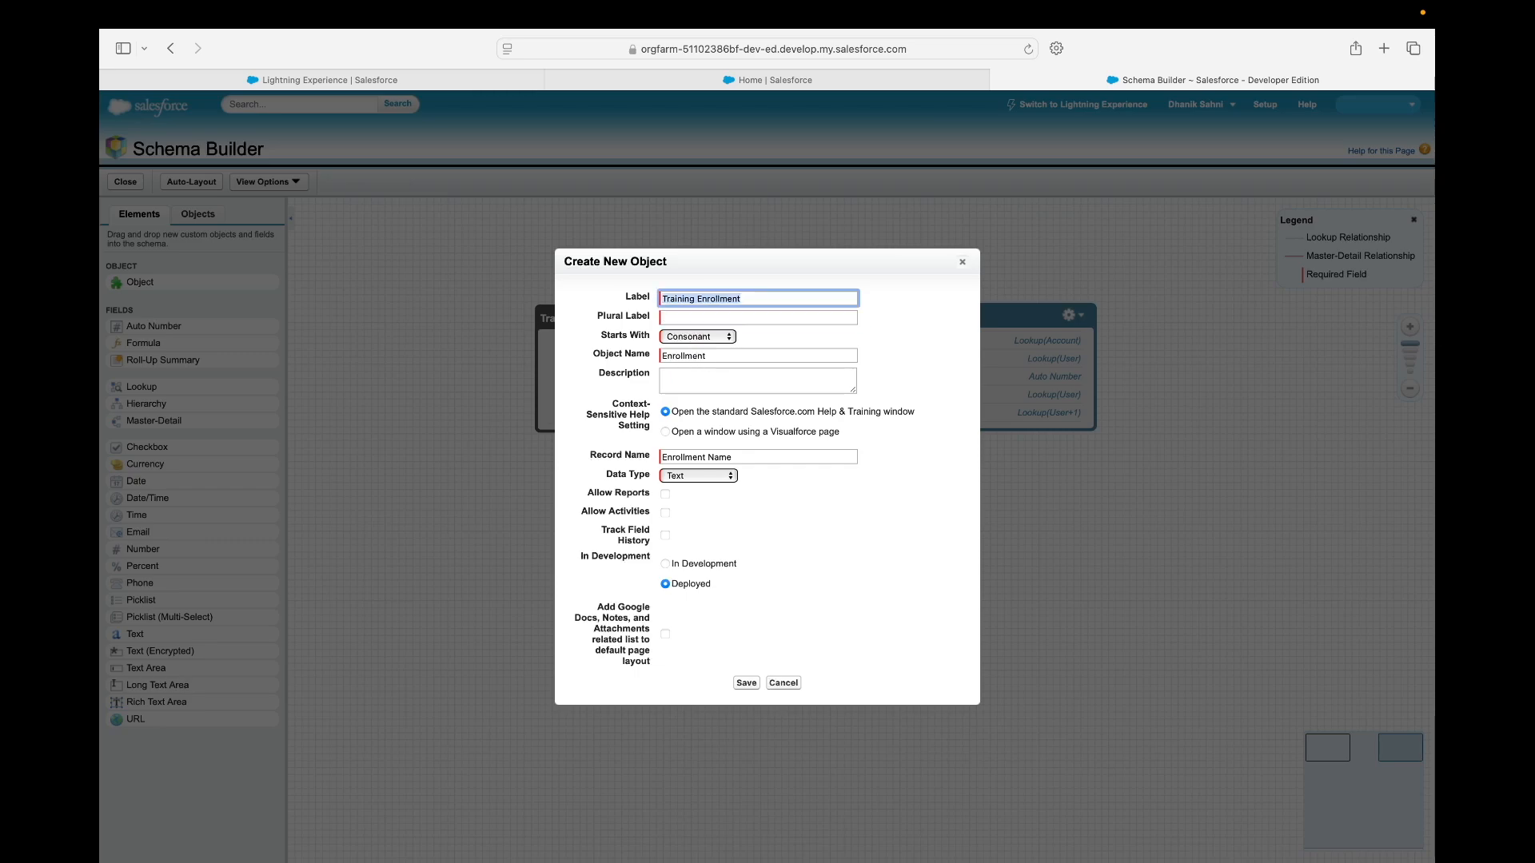
key(super+c)
key(Tab)
key(super+v)
Replace the object name with Training_Enrollment and save the new object.
key(Tab)
key(BackSpace)
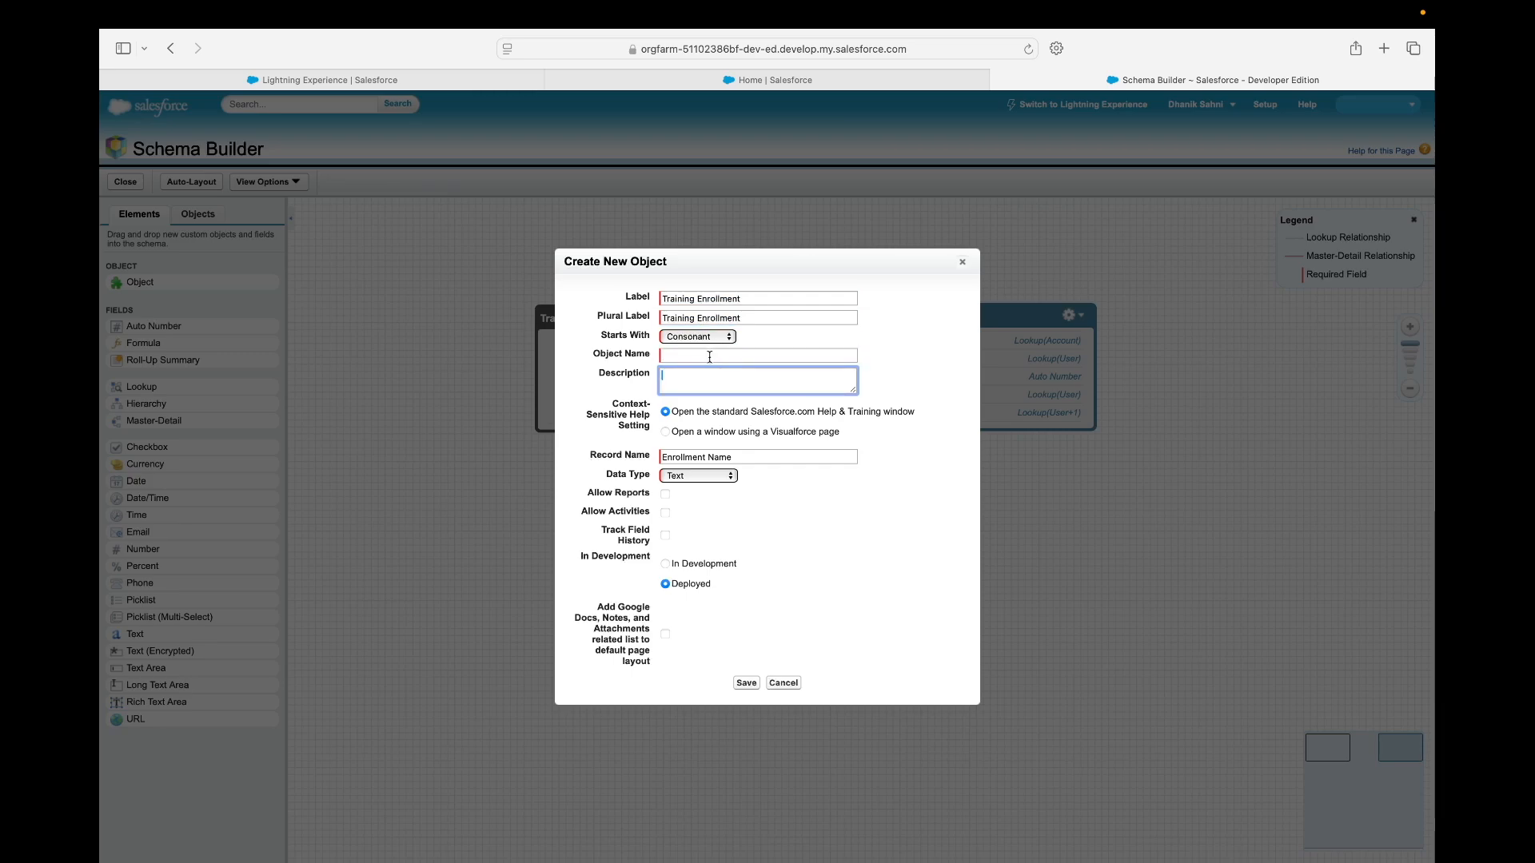
key(super+v)
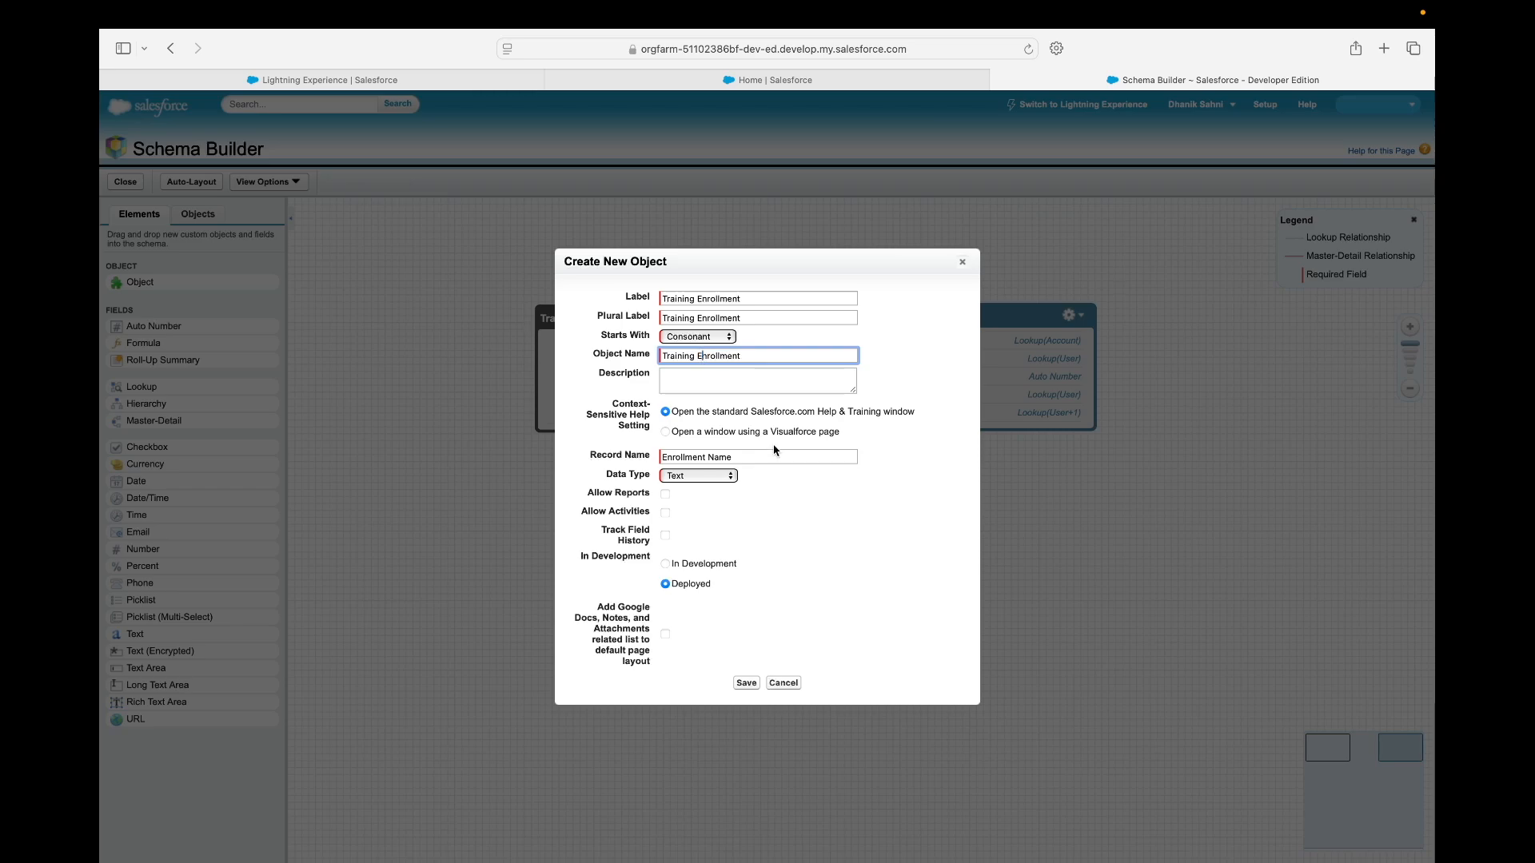
text(_E)
key(BackSpace)
key(Tab)
click(747, 684)
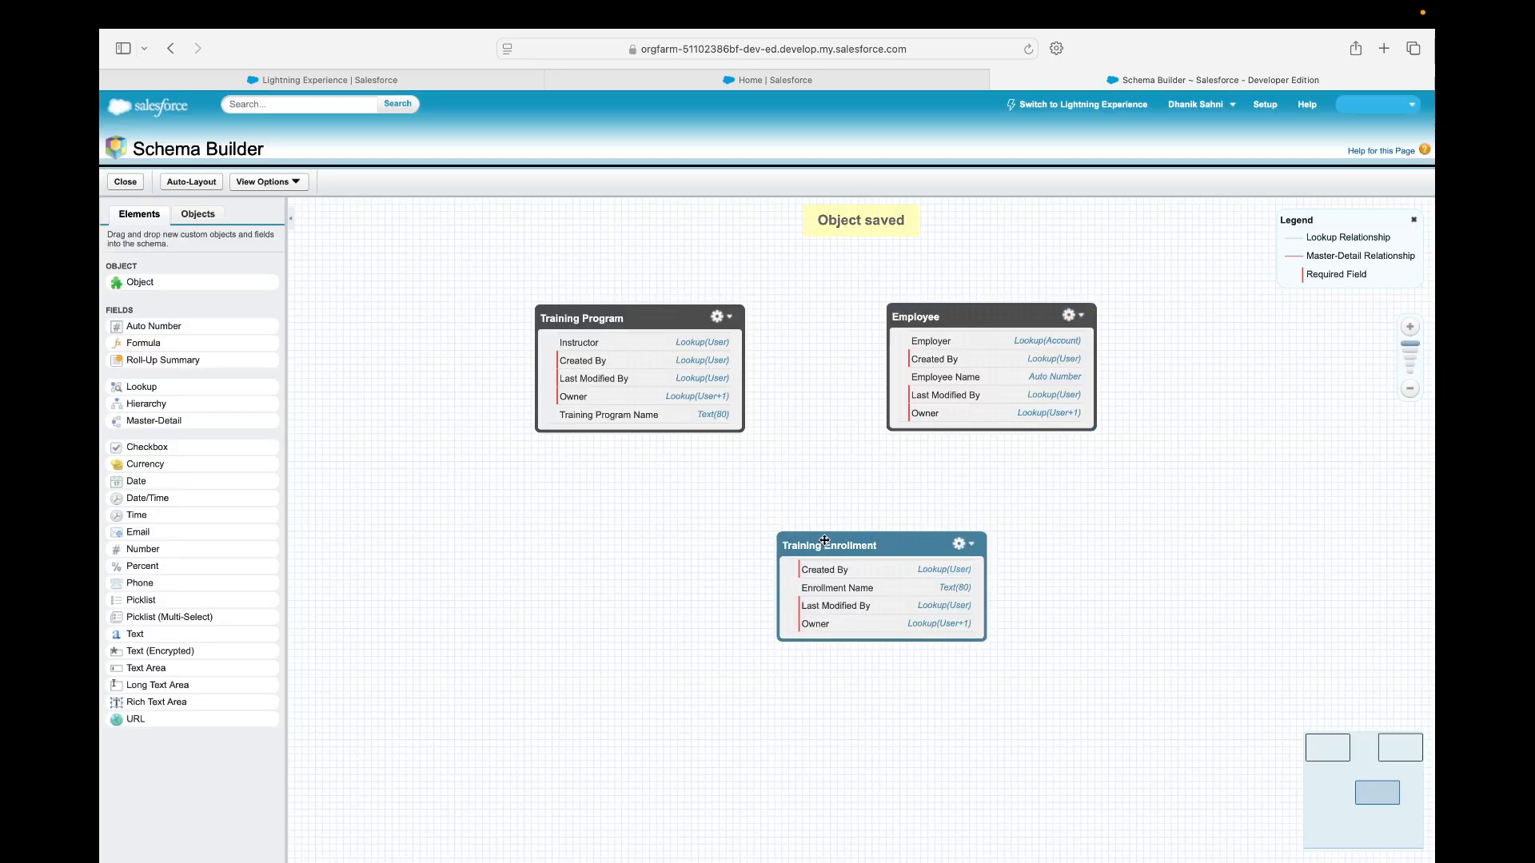
Move the Training Enrollment box up between the other two objects and add a master-detail field labelled Training Program to it.
drag(828, 540, 773, 498)
drag(143, 421, 731, 596)
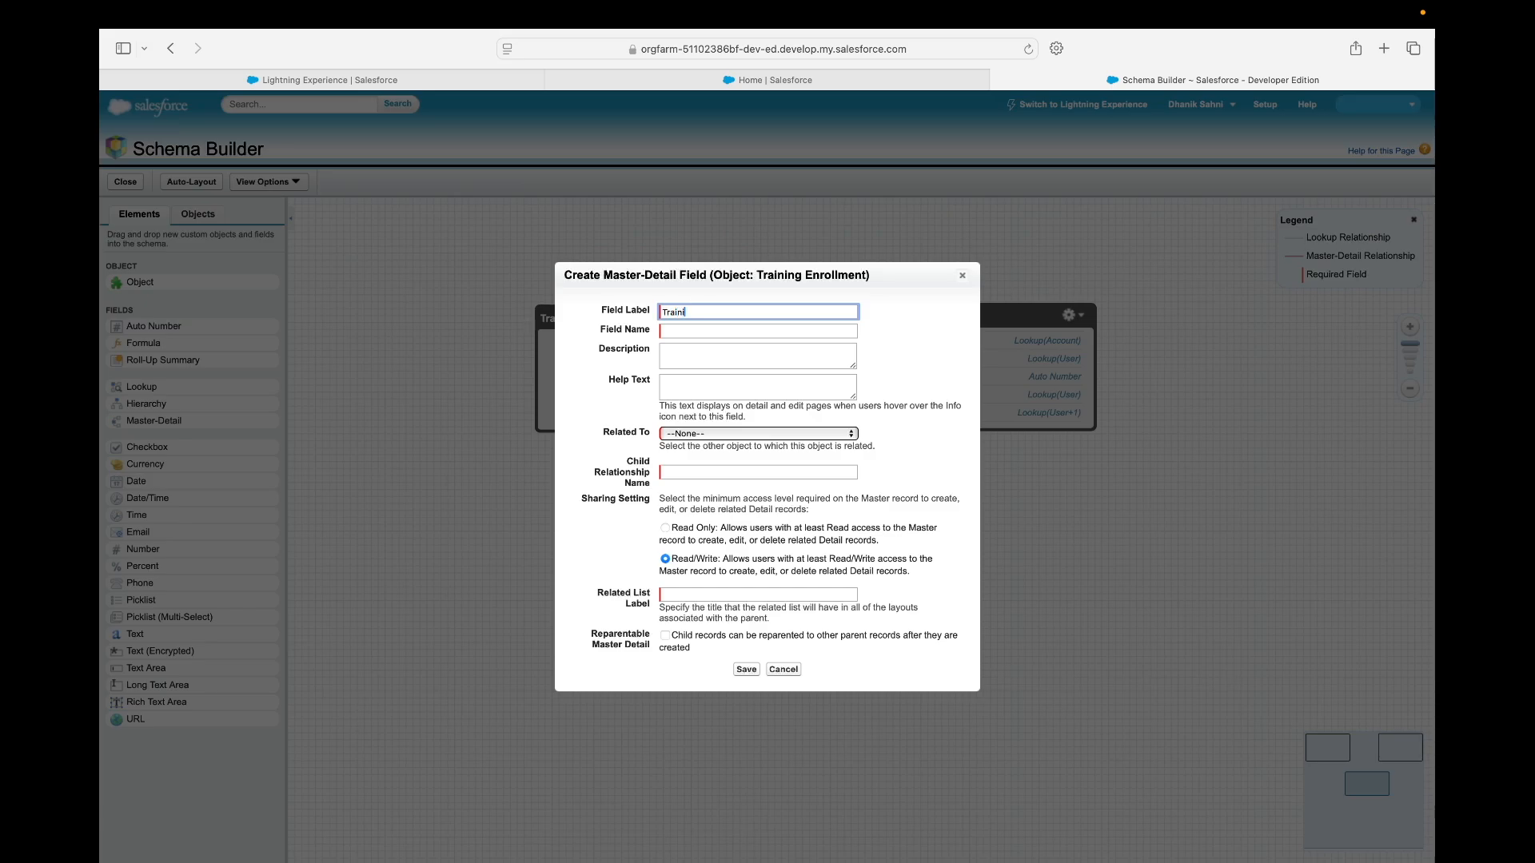
text(g)
key(BackSpace)
key(Tab)
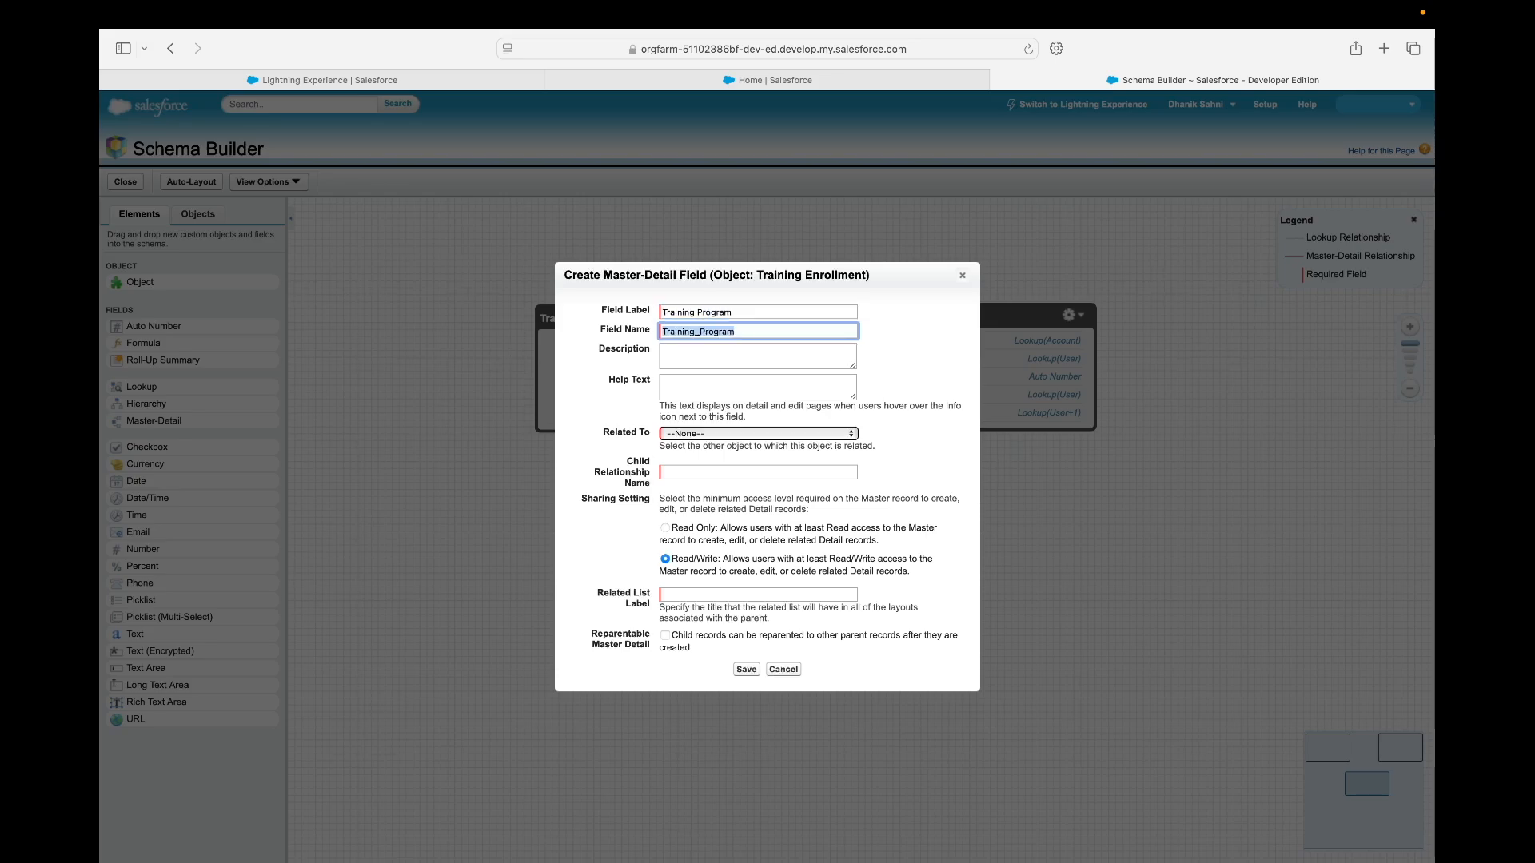
Relate the master-detail field to the Training Program object and save it.
click(689, 436)
key(t)
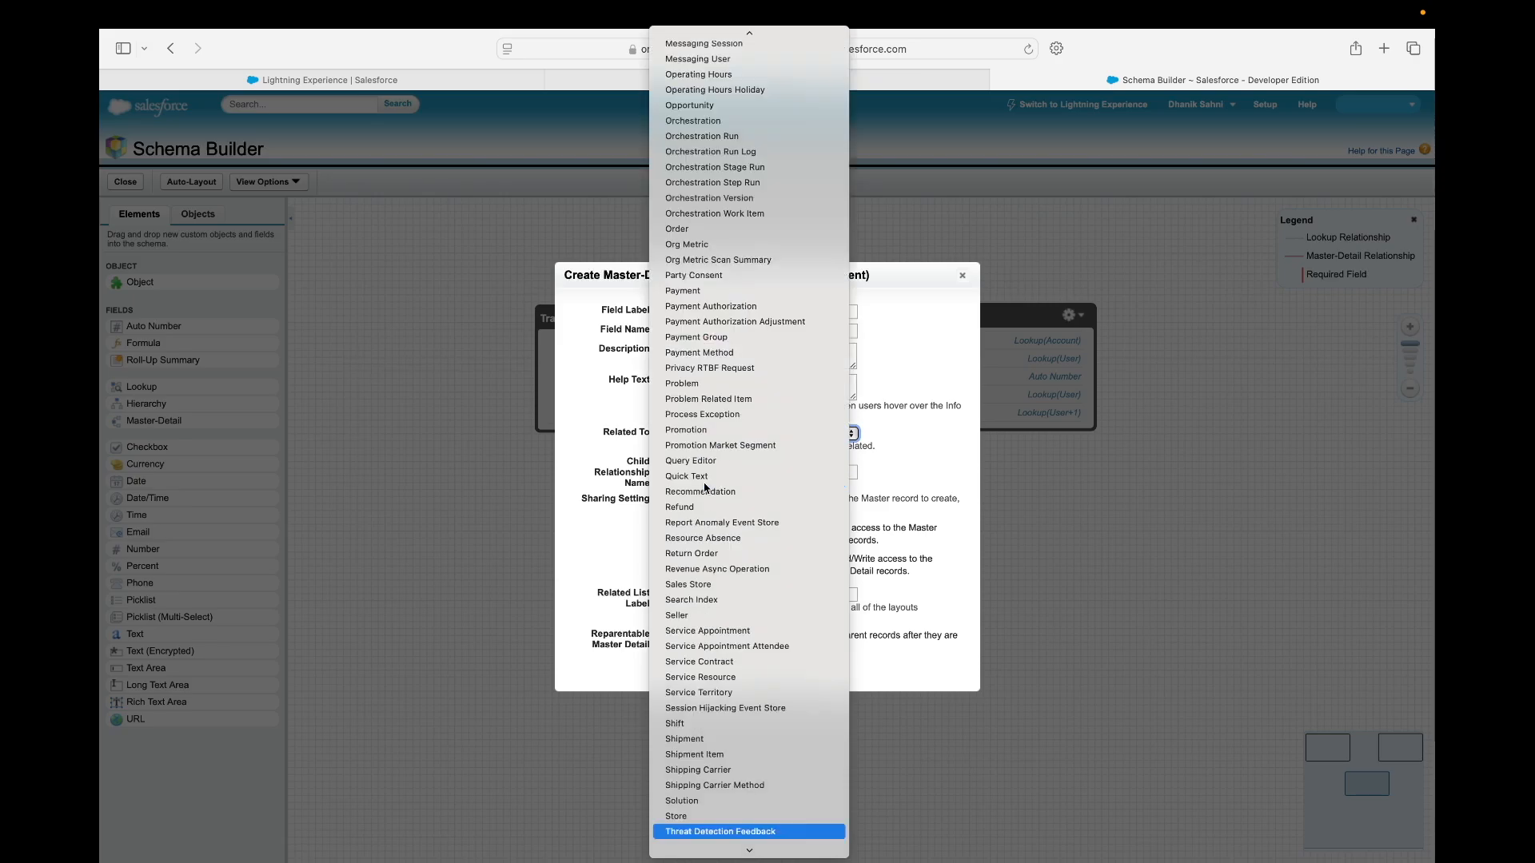
key(Down)
key(Down)
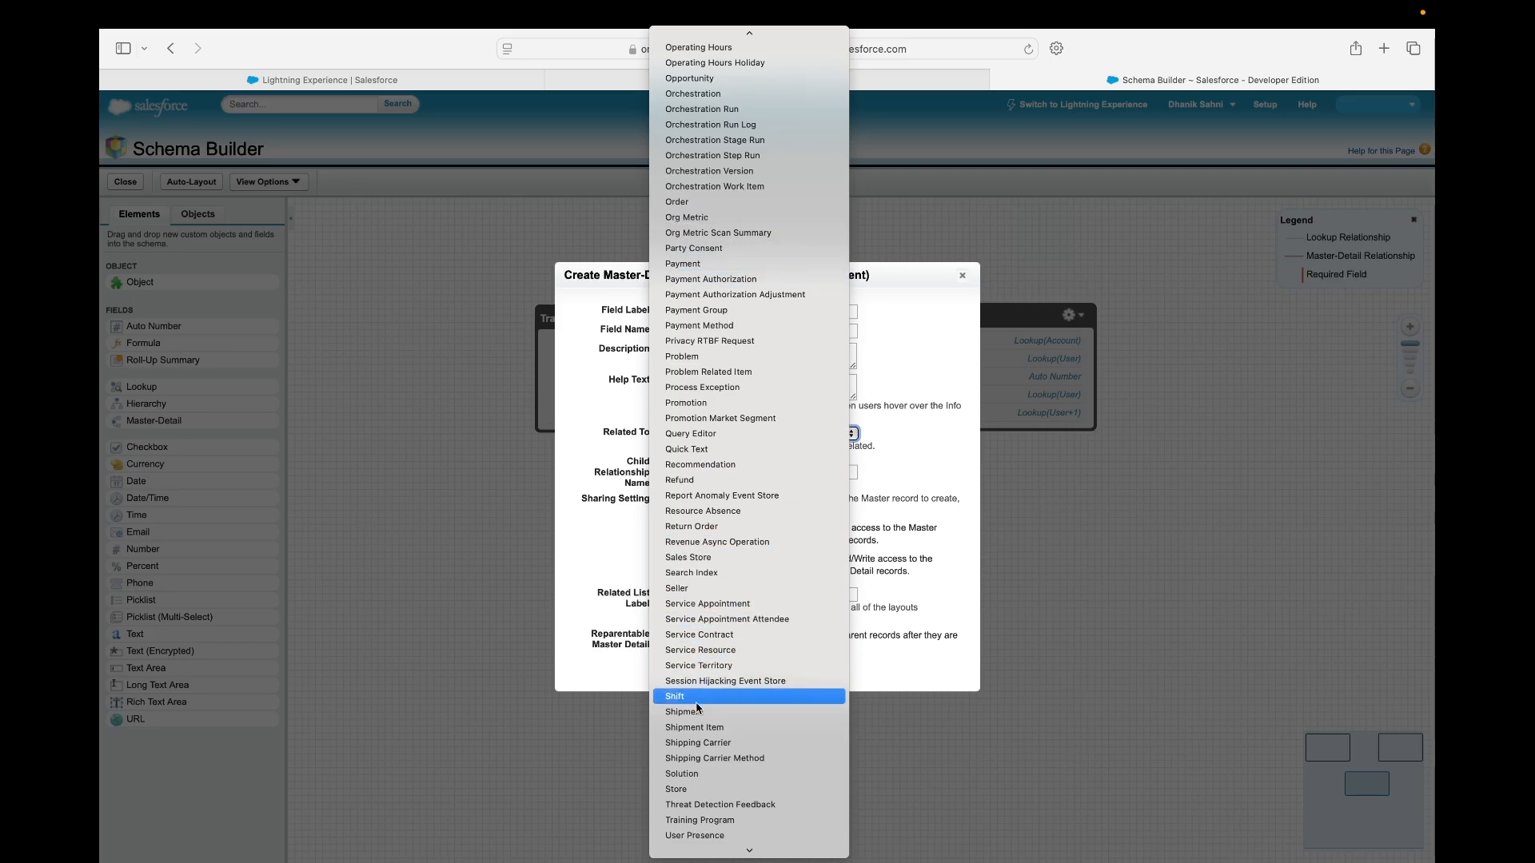
click(714, 826)
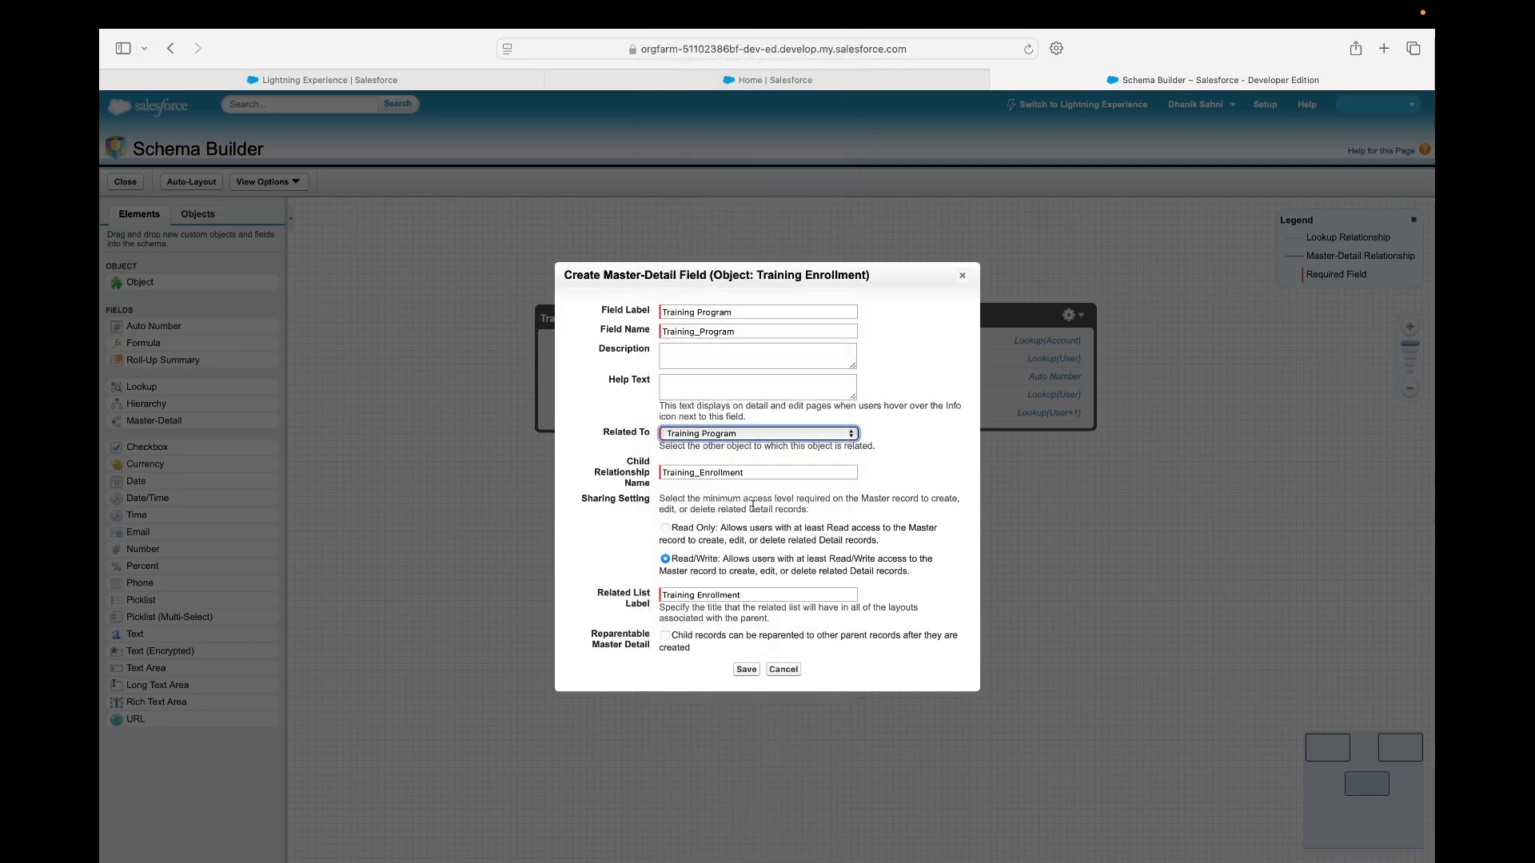
click(744, 671)
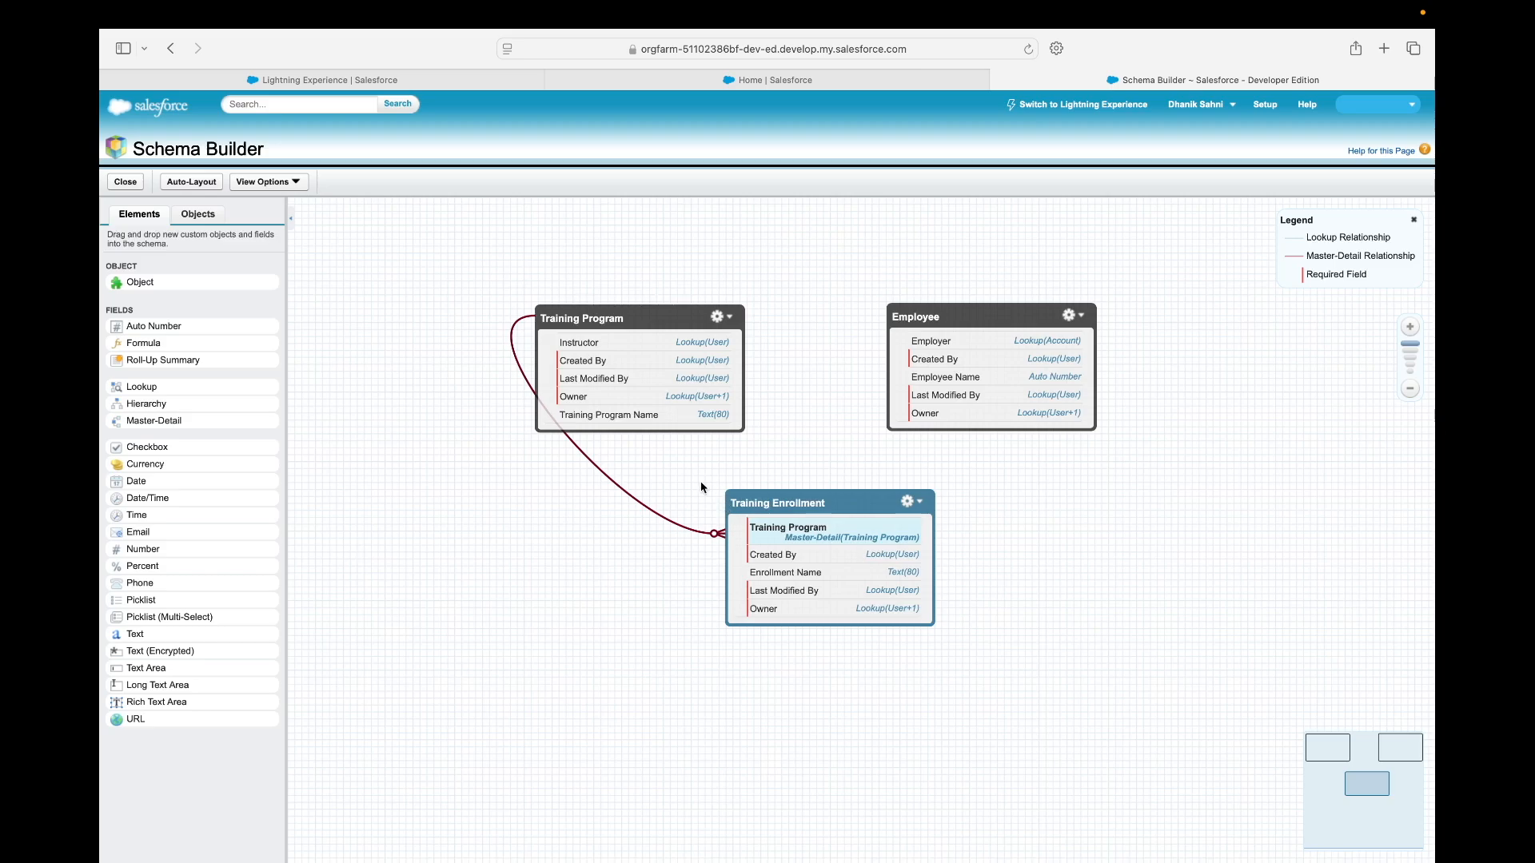
Move Training Enrollment further down the canvas and add a second master-detail field labelled Employee to it.
drag(772, 501, 776, 605)
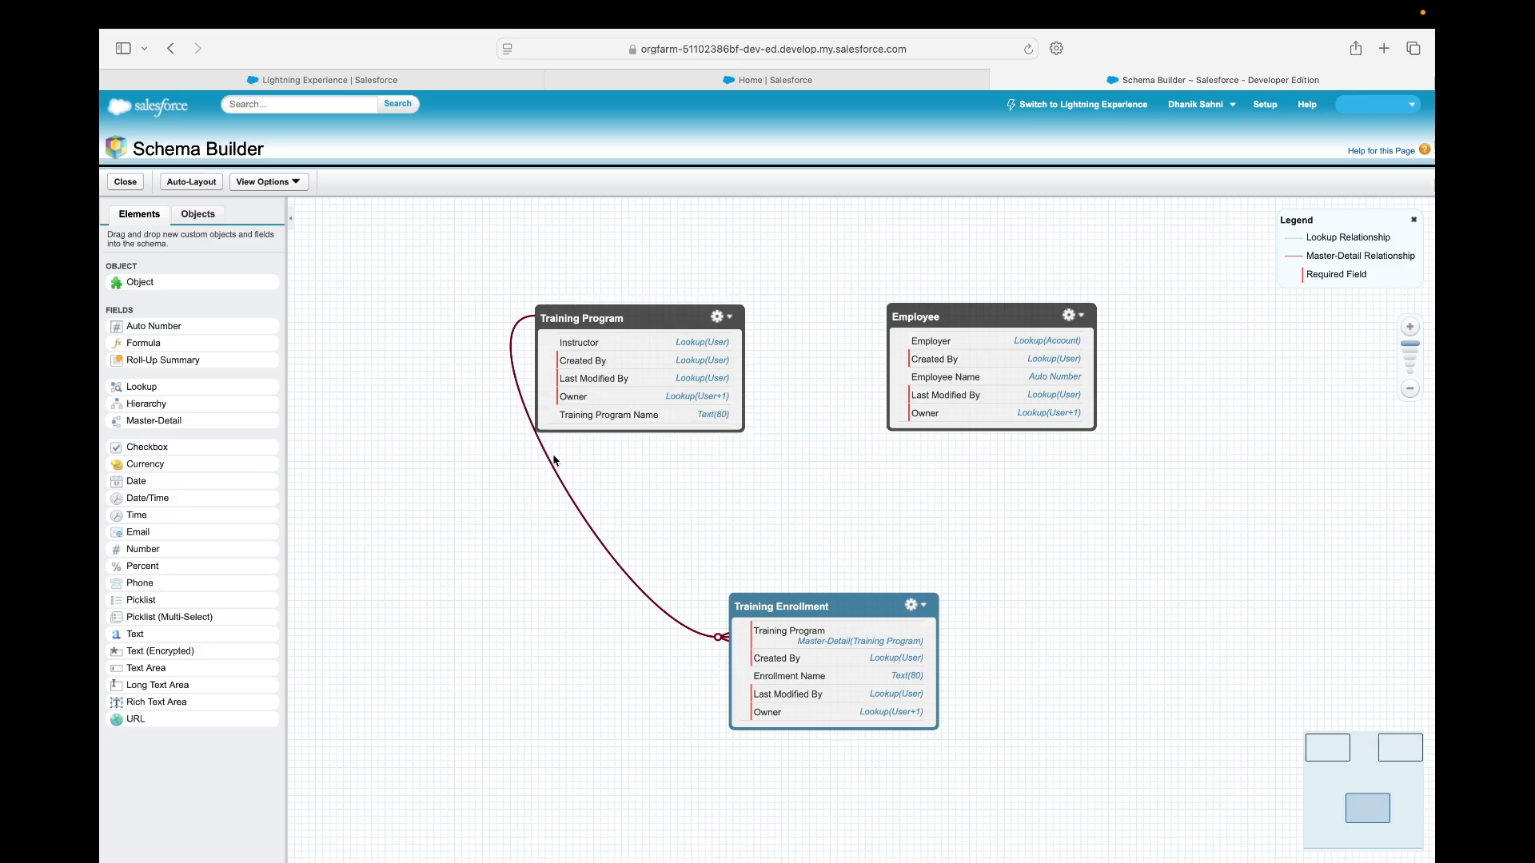
drag(154, 421, 818, 736)
drag(145, 427, 789, 619)
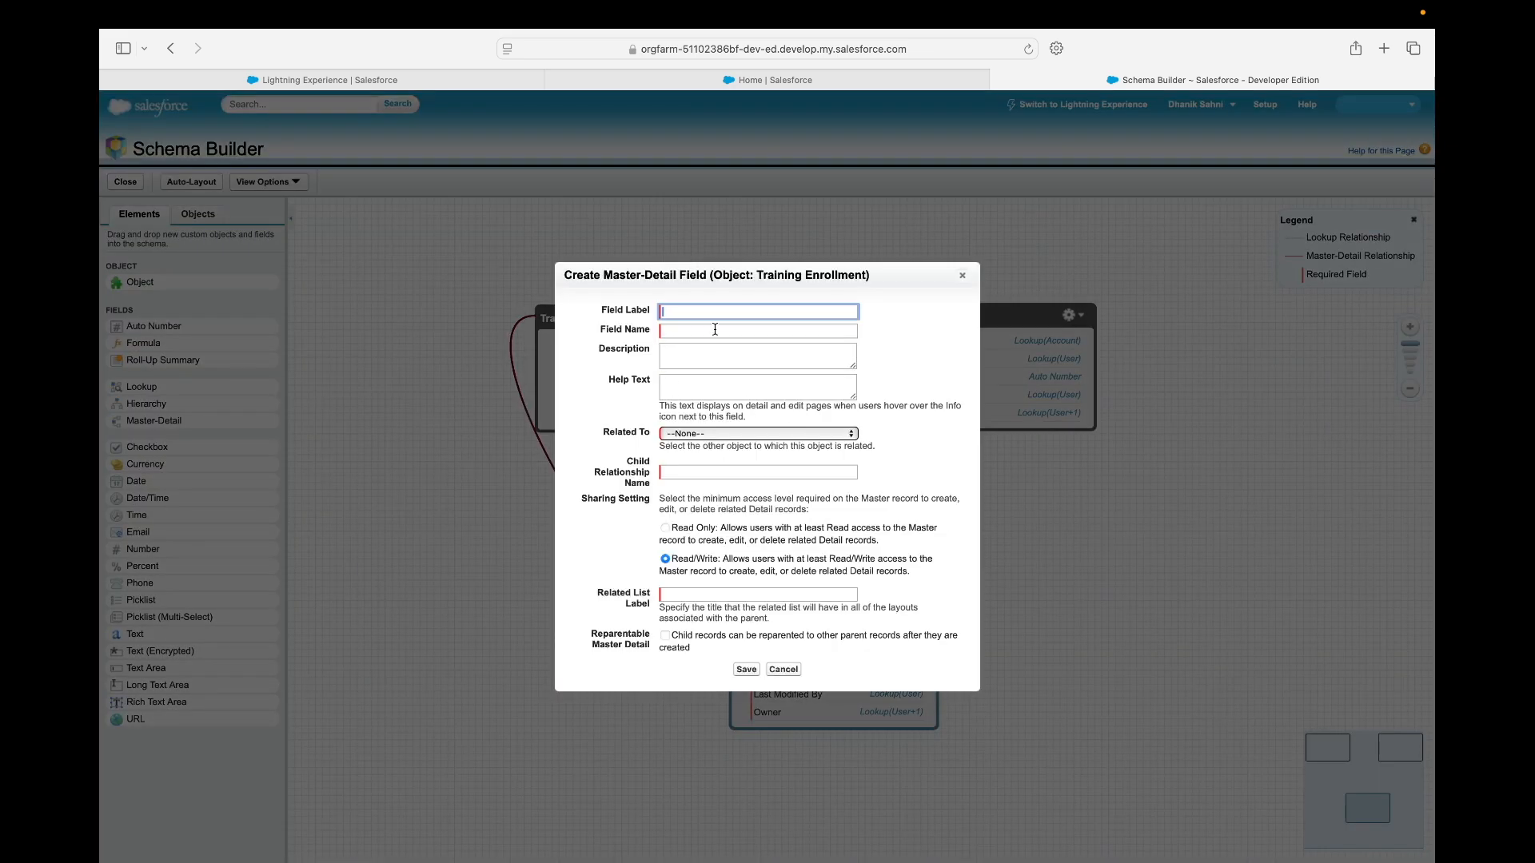
text(Employee)
key(Tab)
Relate the new field to the Employee object, save it, and center Training Enrollment below the other two boxes.
click(692, 434)
key(e)
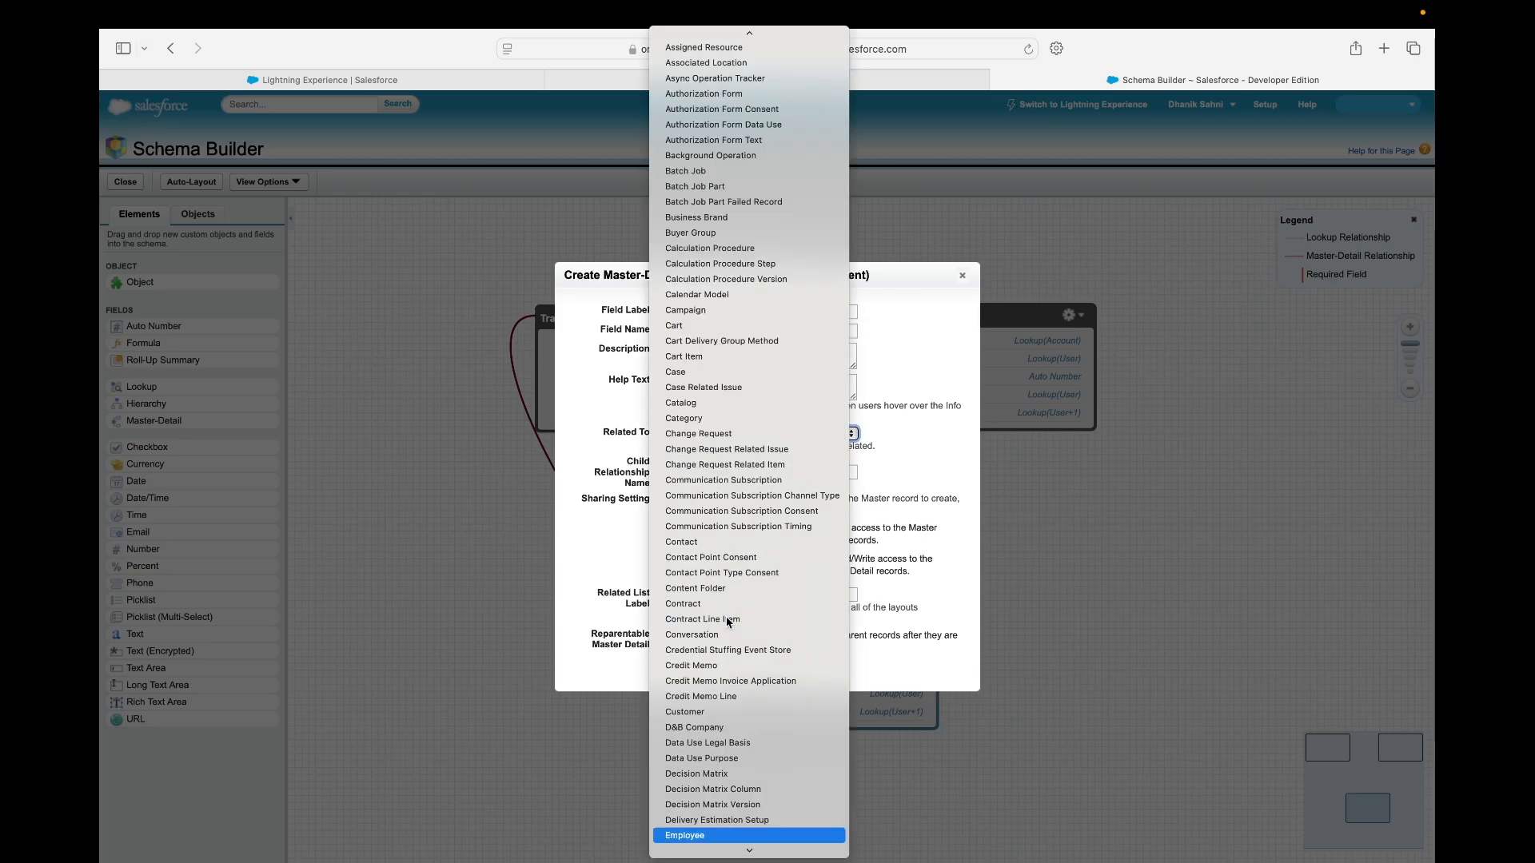
scroll(724, 803, down, 2)
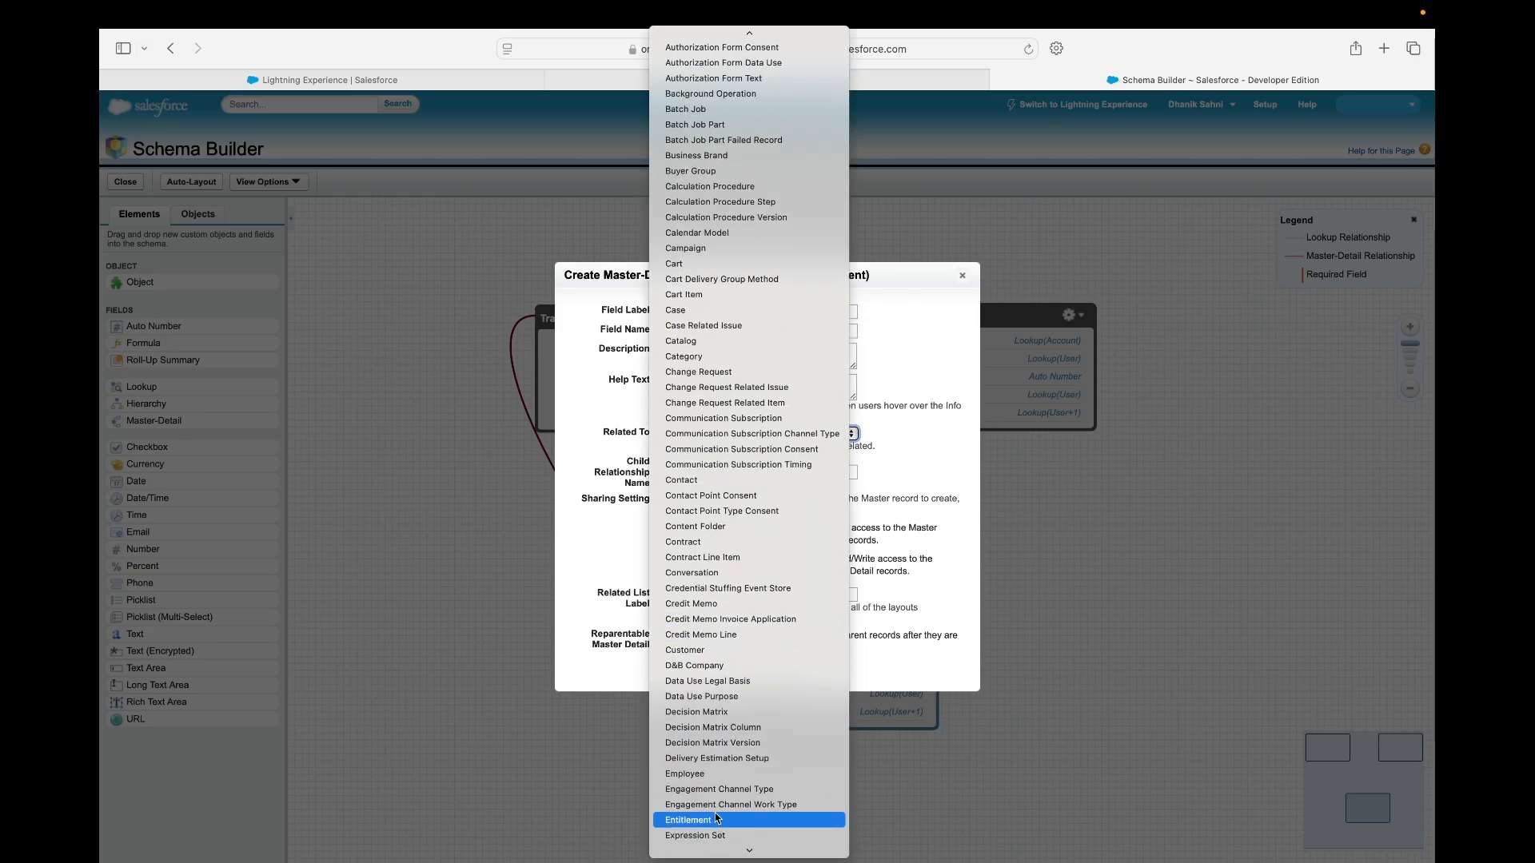
click(722, 774)
click(745, 669)
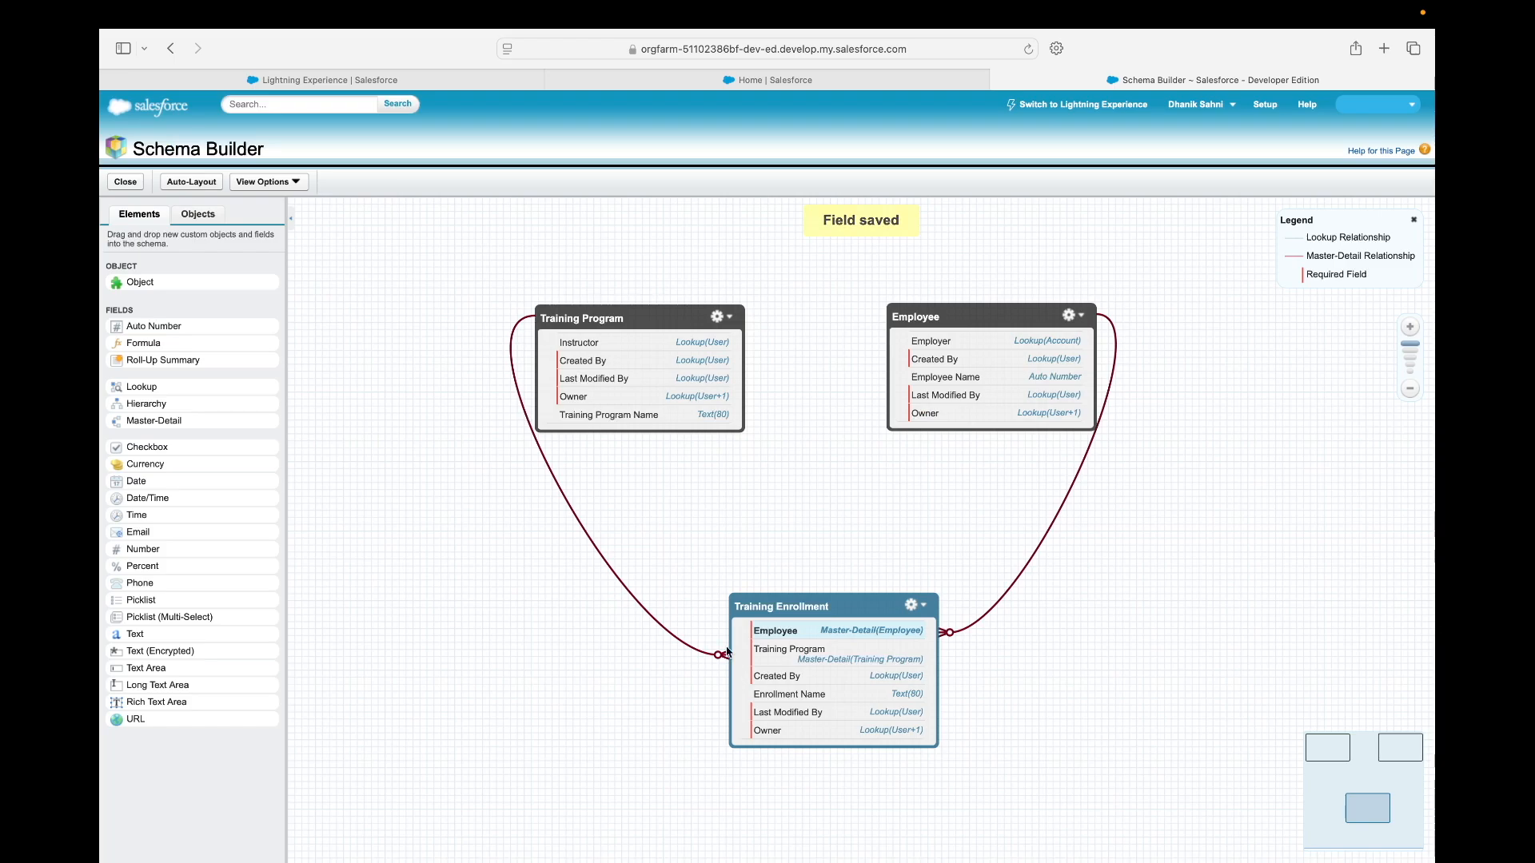
drag(866, 613, 805, 603)
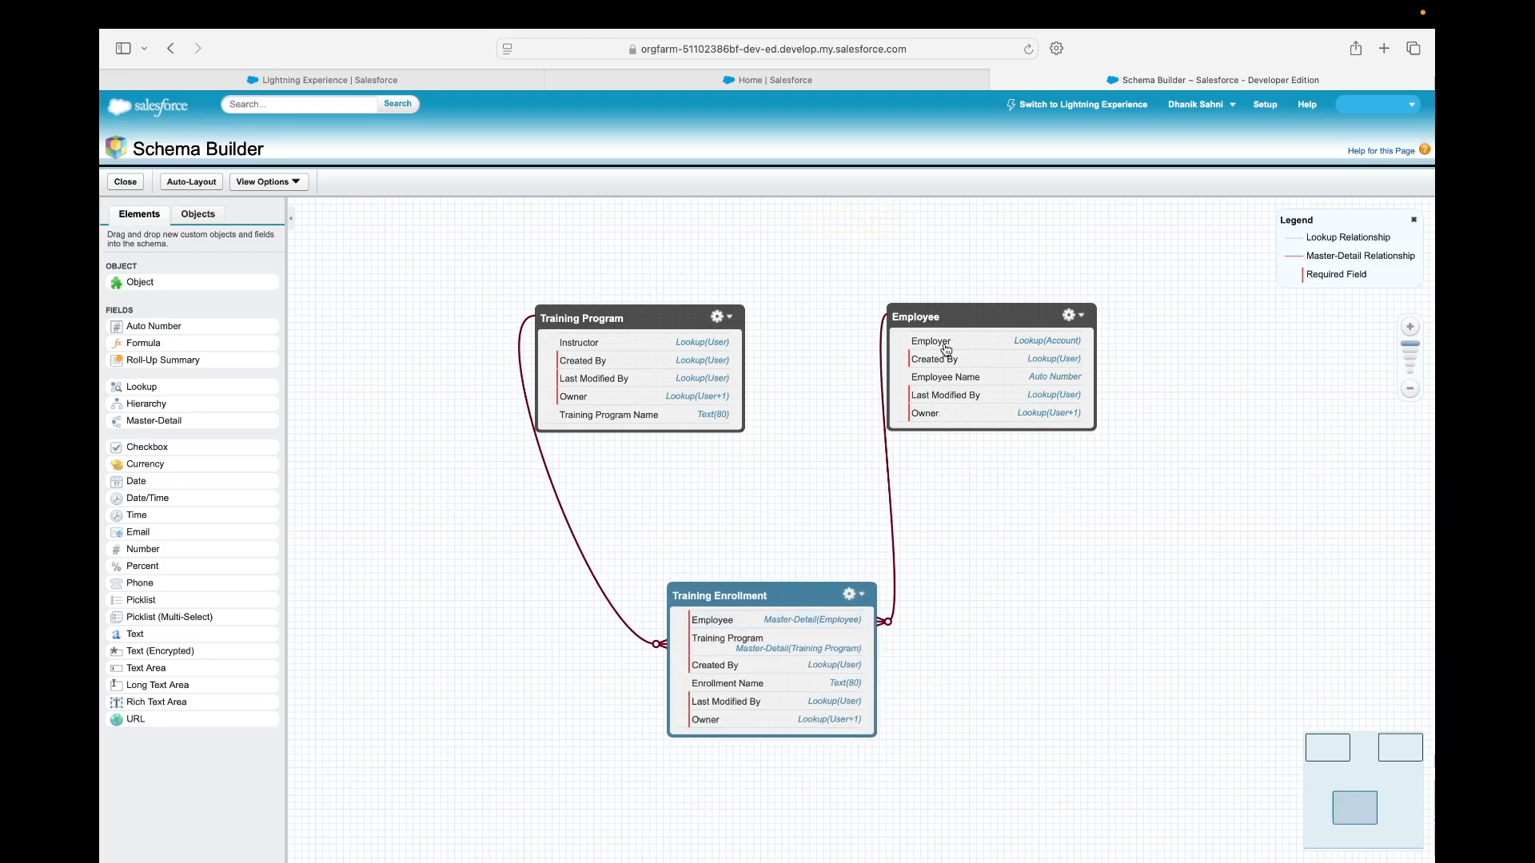
Clear all objects from the canvas and display only Training Enrollment, Employee and Training Program.
click(198, 215)
double_click(143, 279)
click(254, 299)
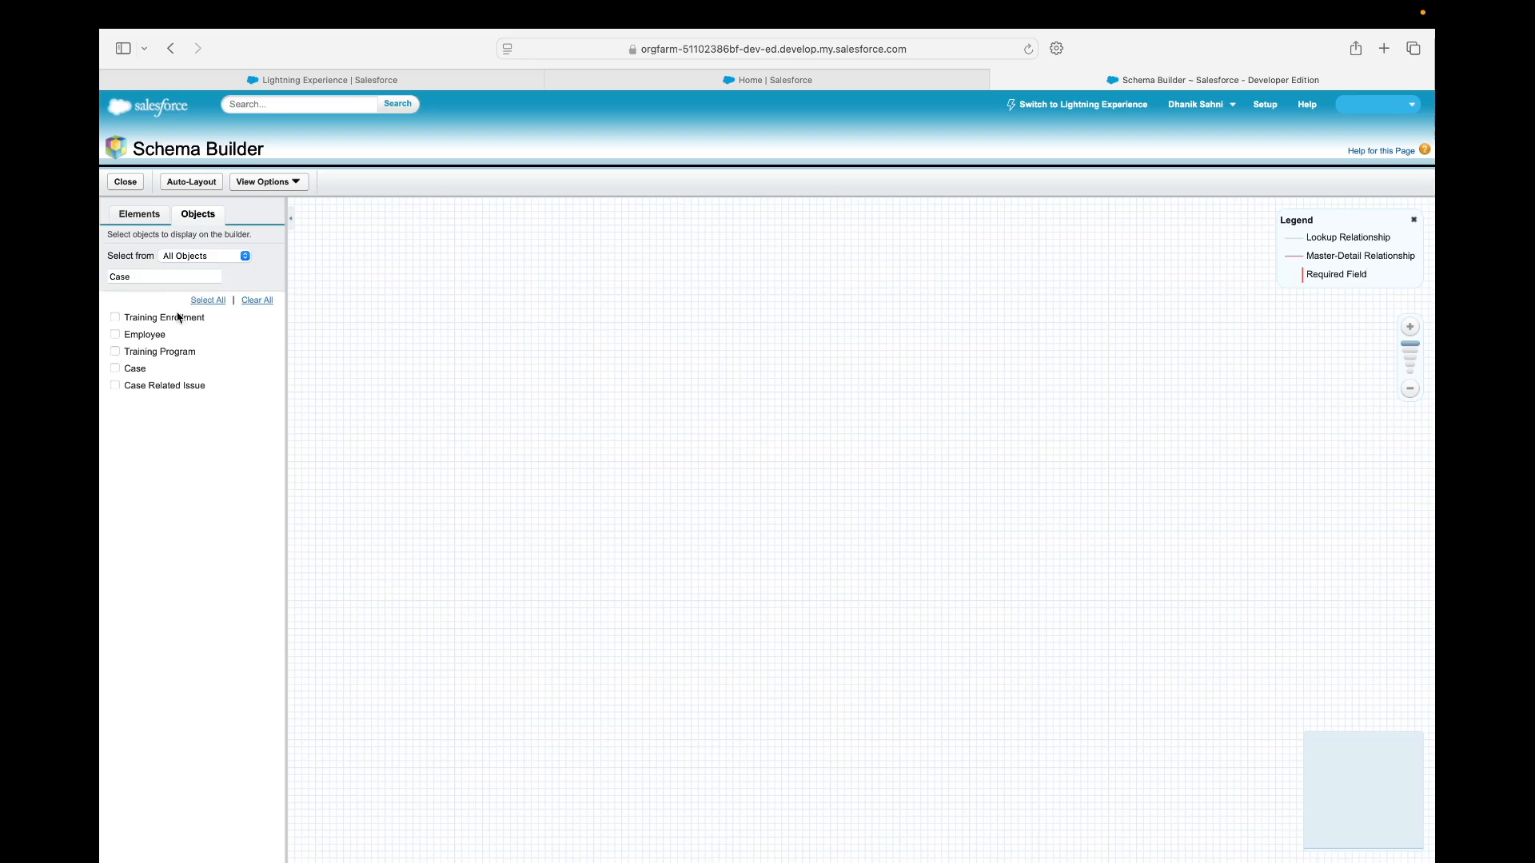
click(178, 318)
click(139, 336)
click(140, 353)
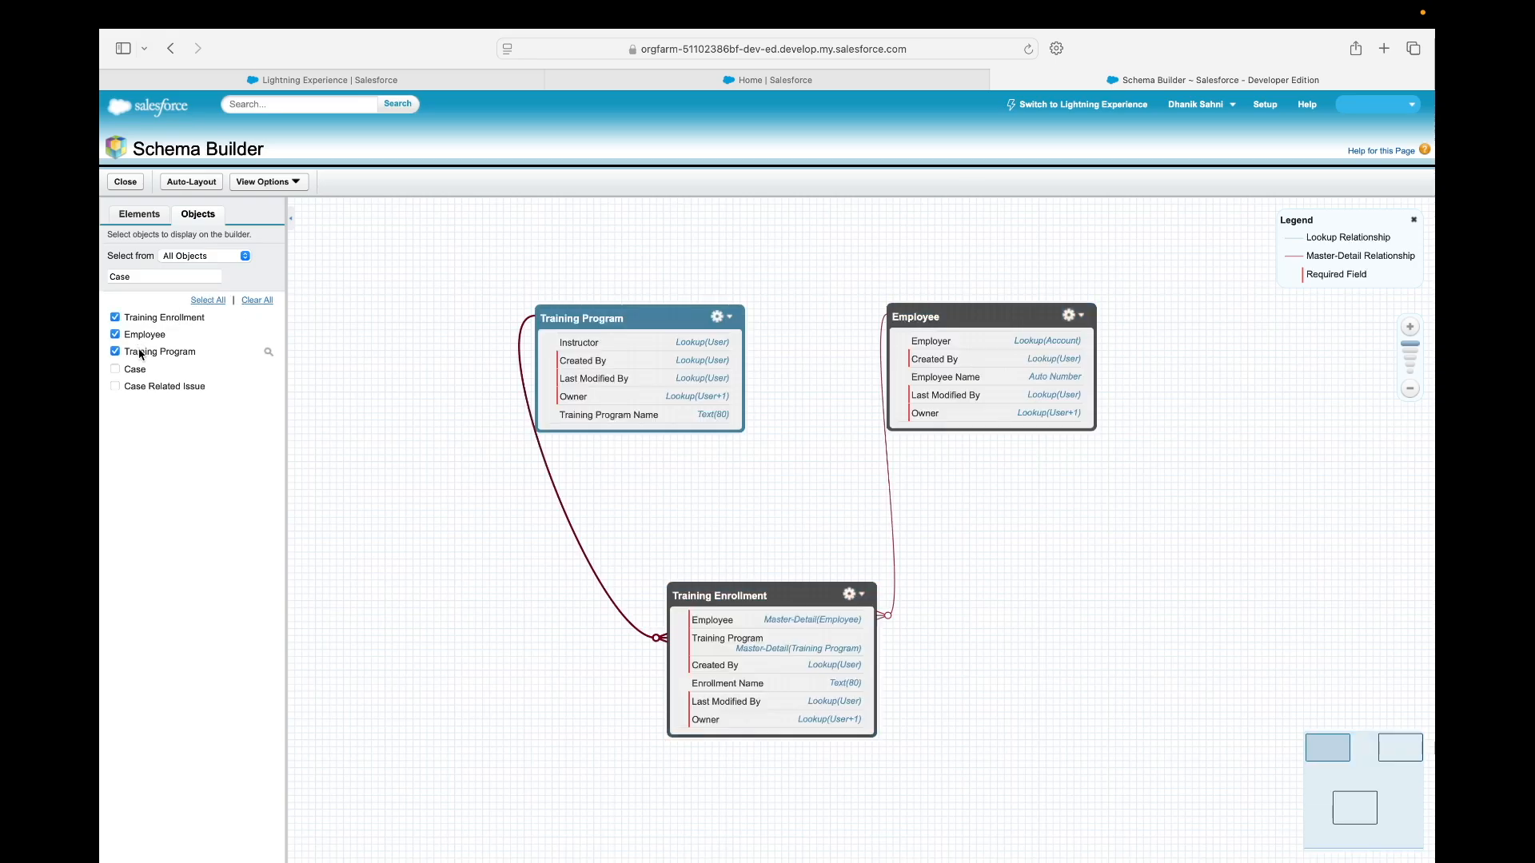
Filter the object list by acc, display Account on the canvas, and place it beside Employee, opposite Training Program.
double_click(133, 278)
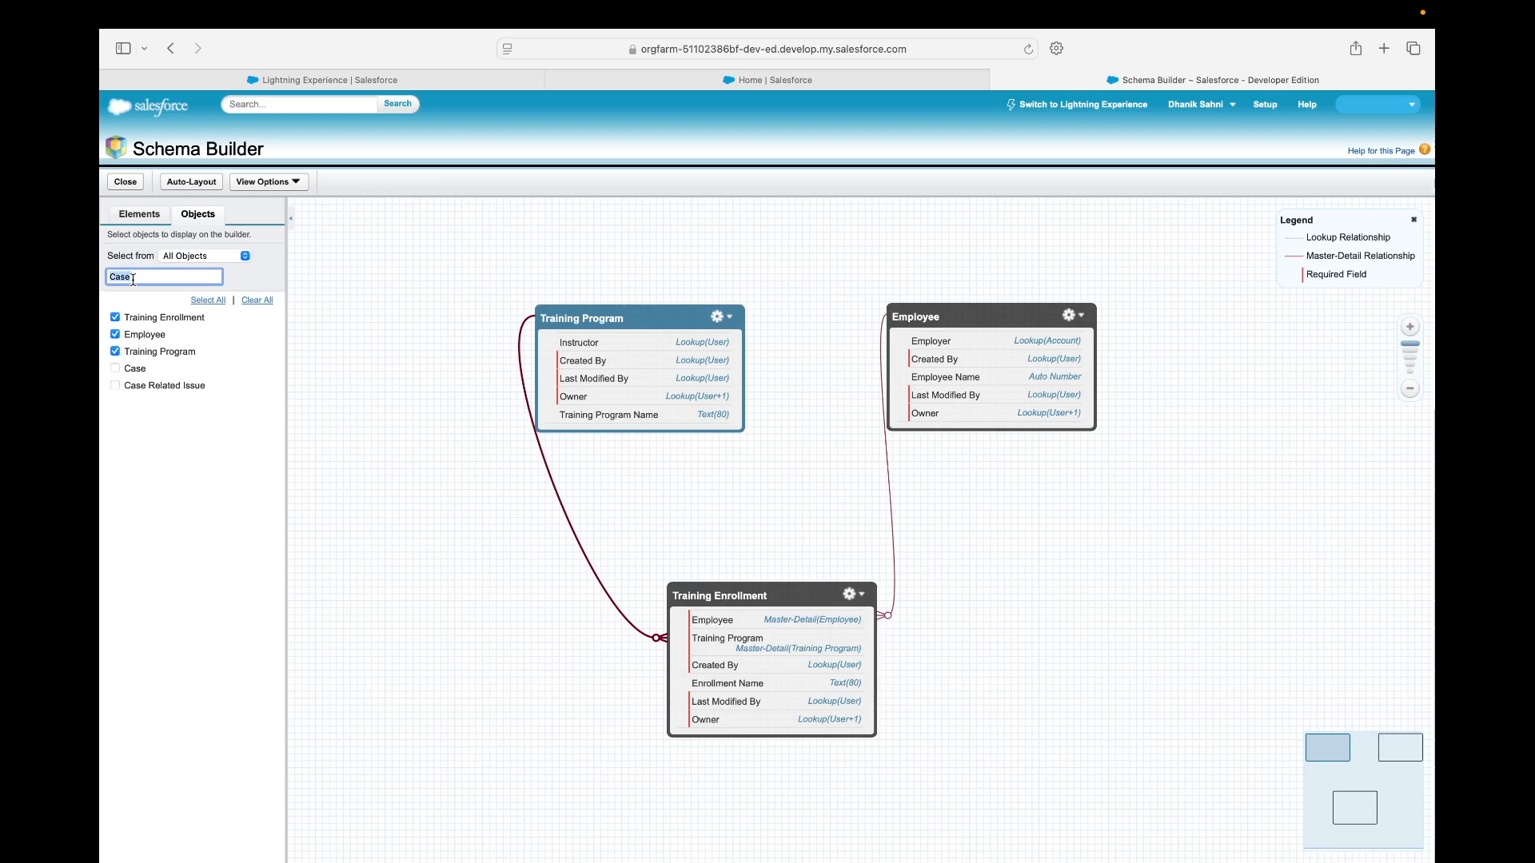
text(acc)
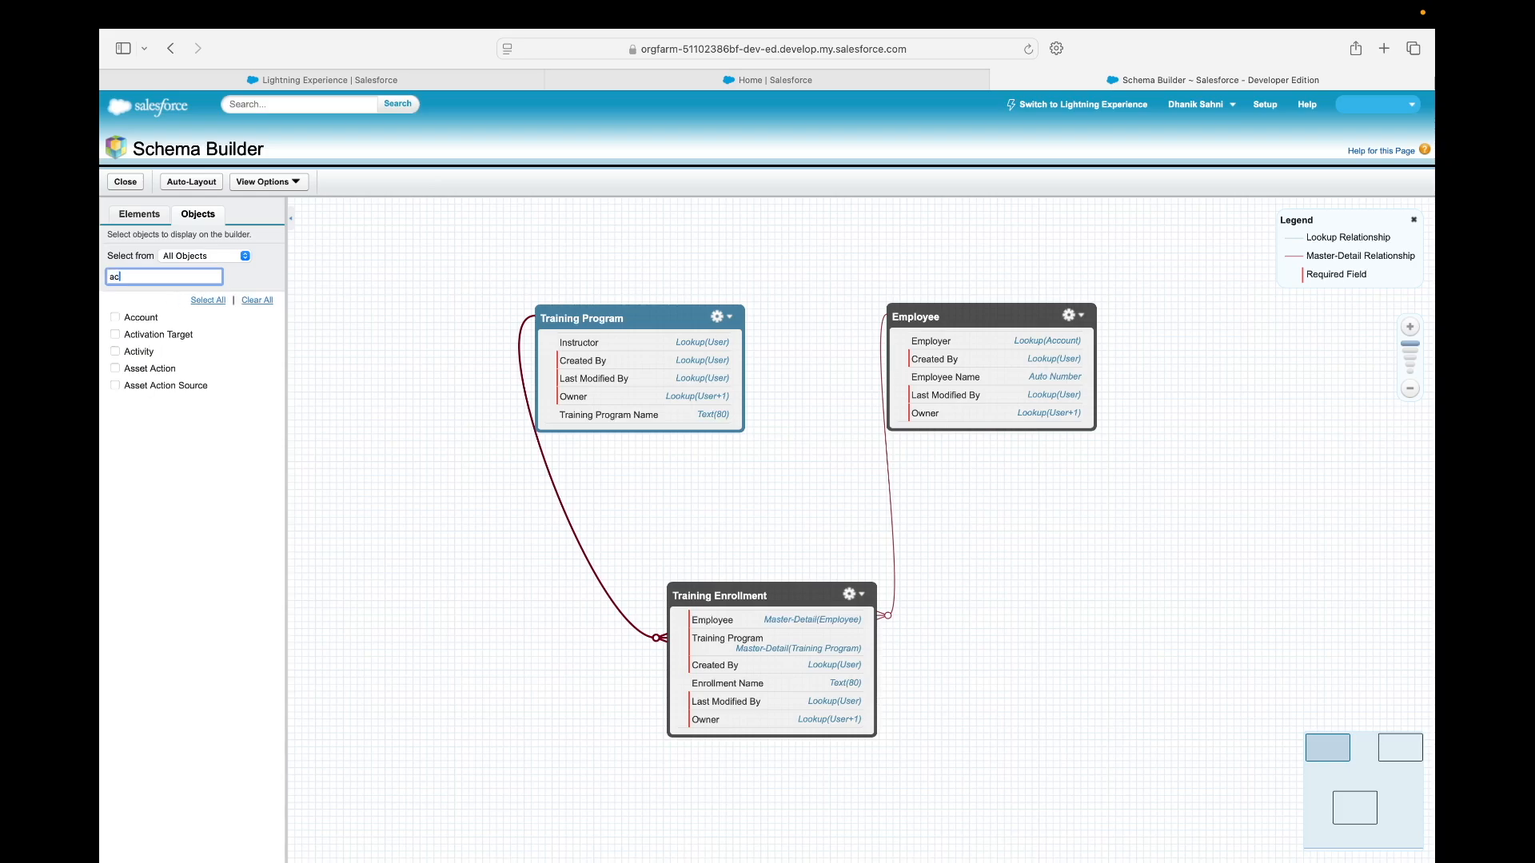
click(135, 320)
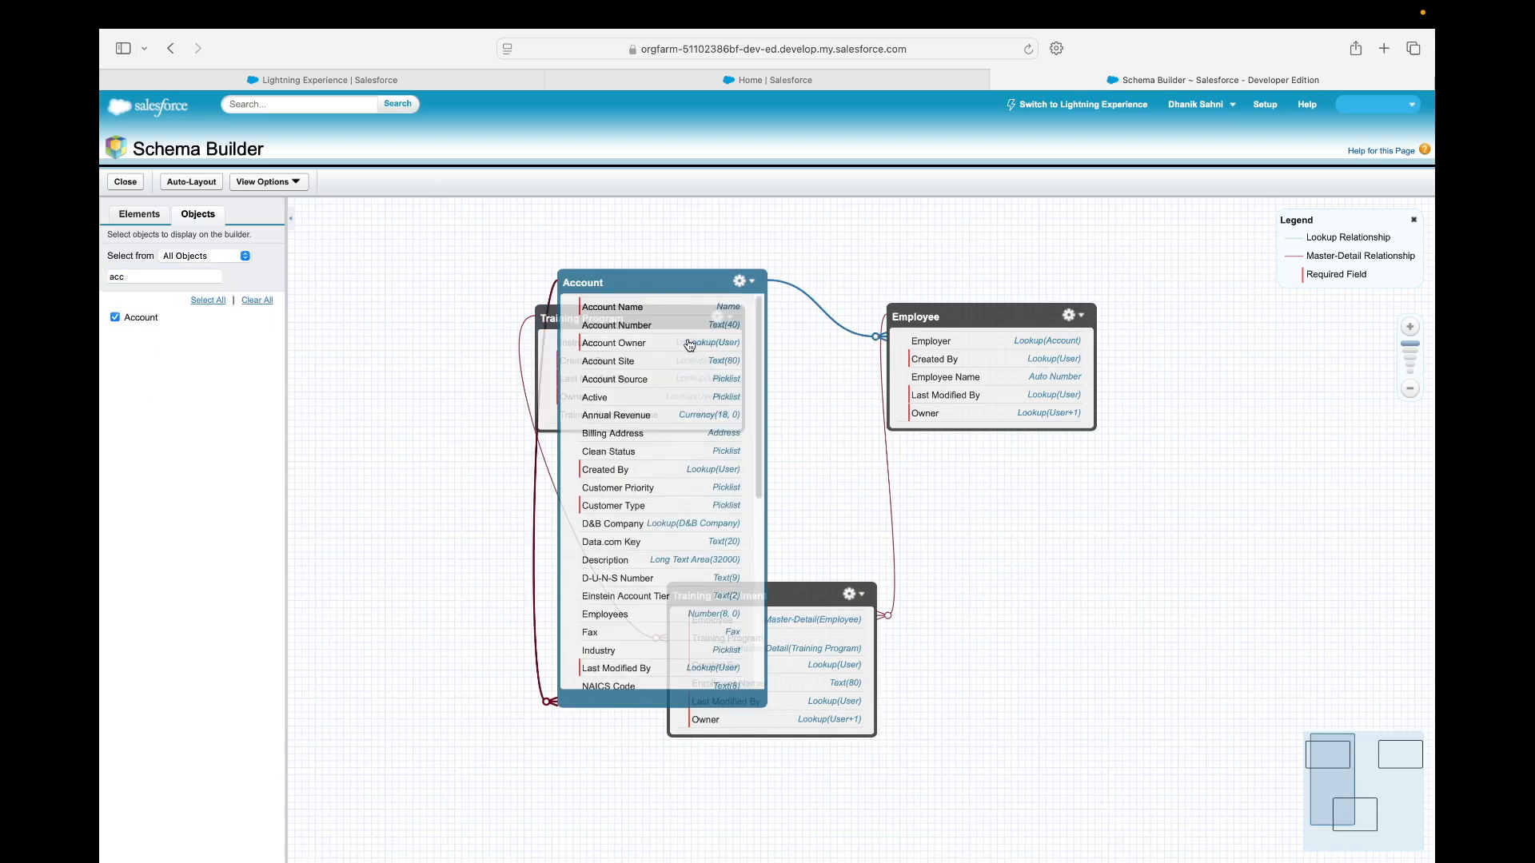
drag(625, 282, 1219, 318)
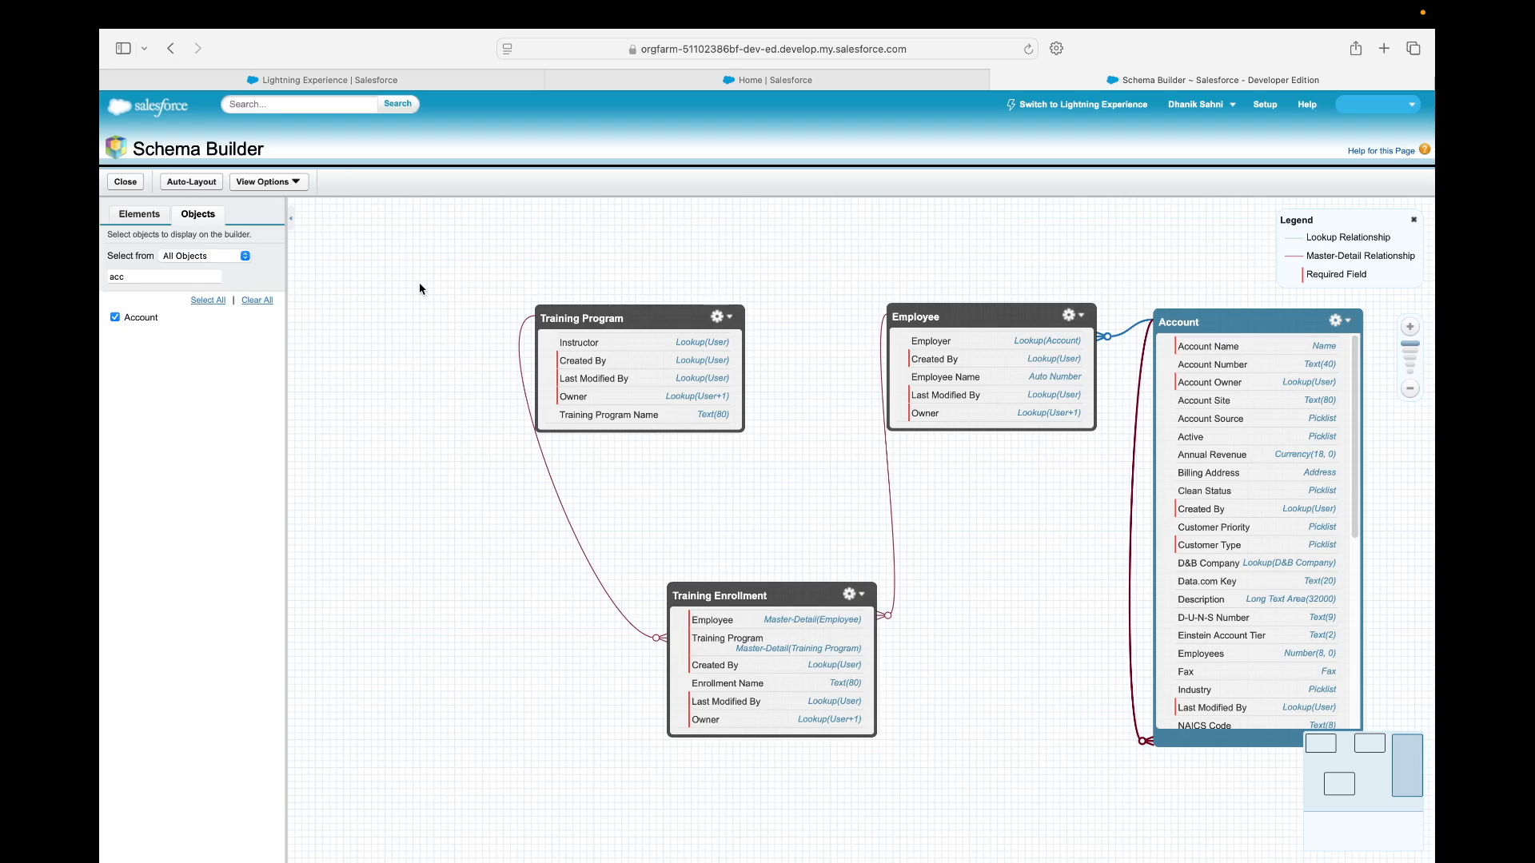
Switch to the Keynote presentation, play it from the Summary slide, and reveal the first two bullet points.
key(super+Tab)
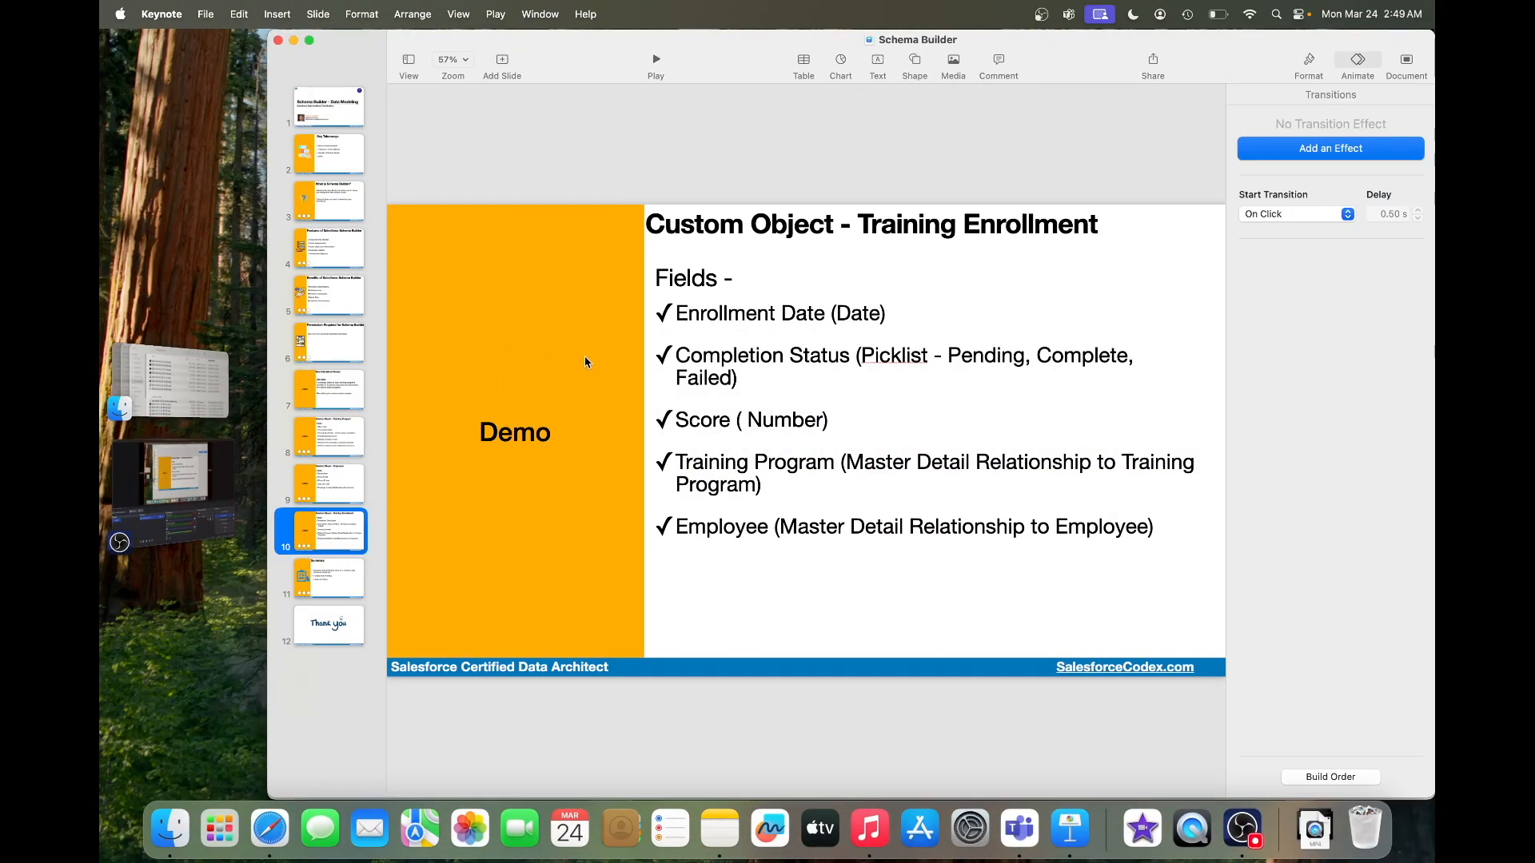
key(Down)
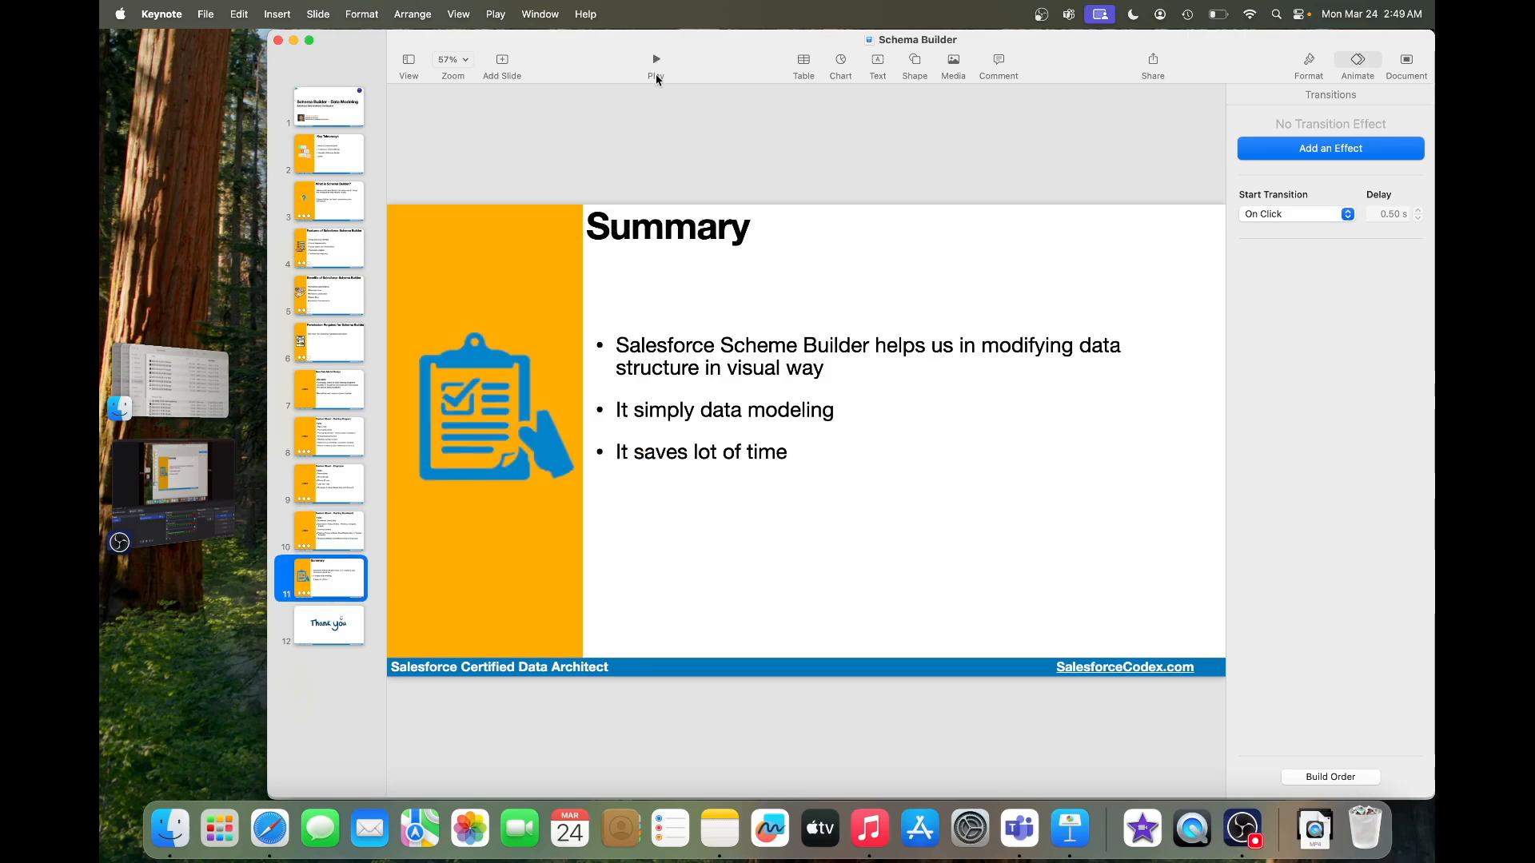
click(655, 64)
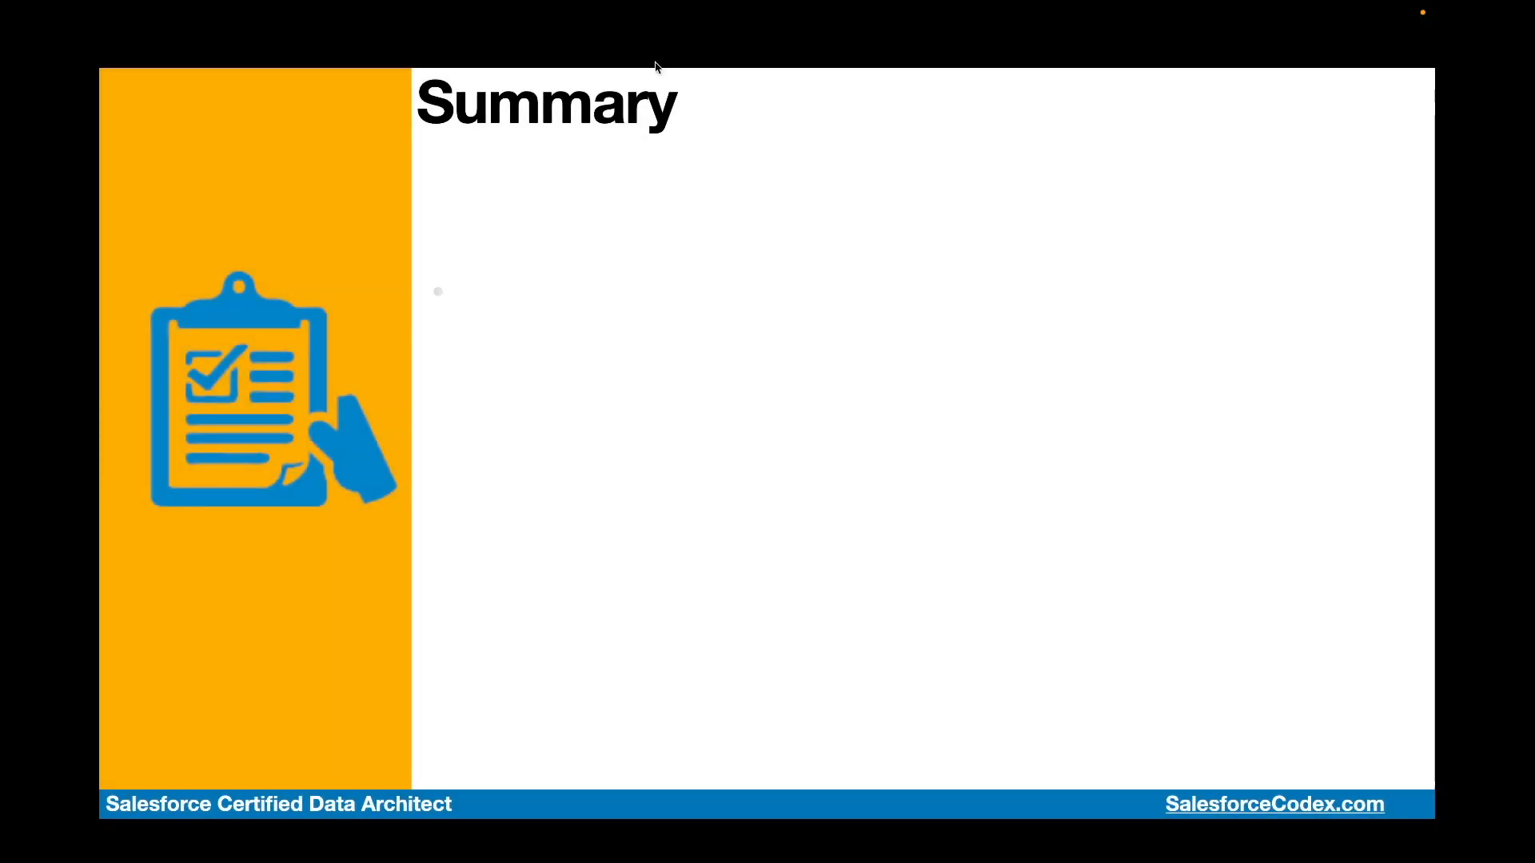
key(Right)
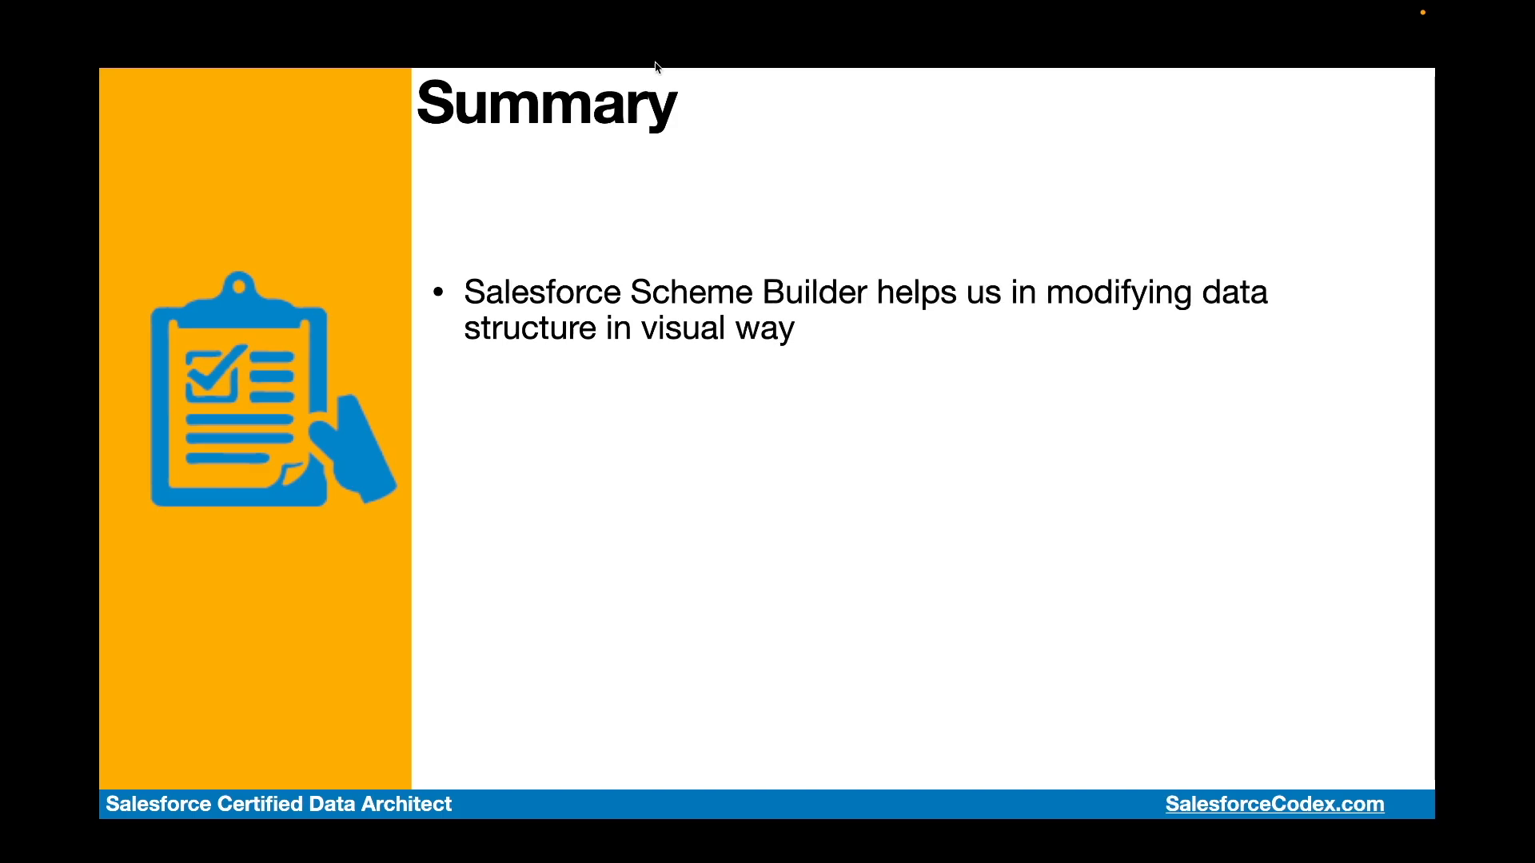
key(Right)
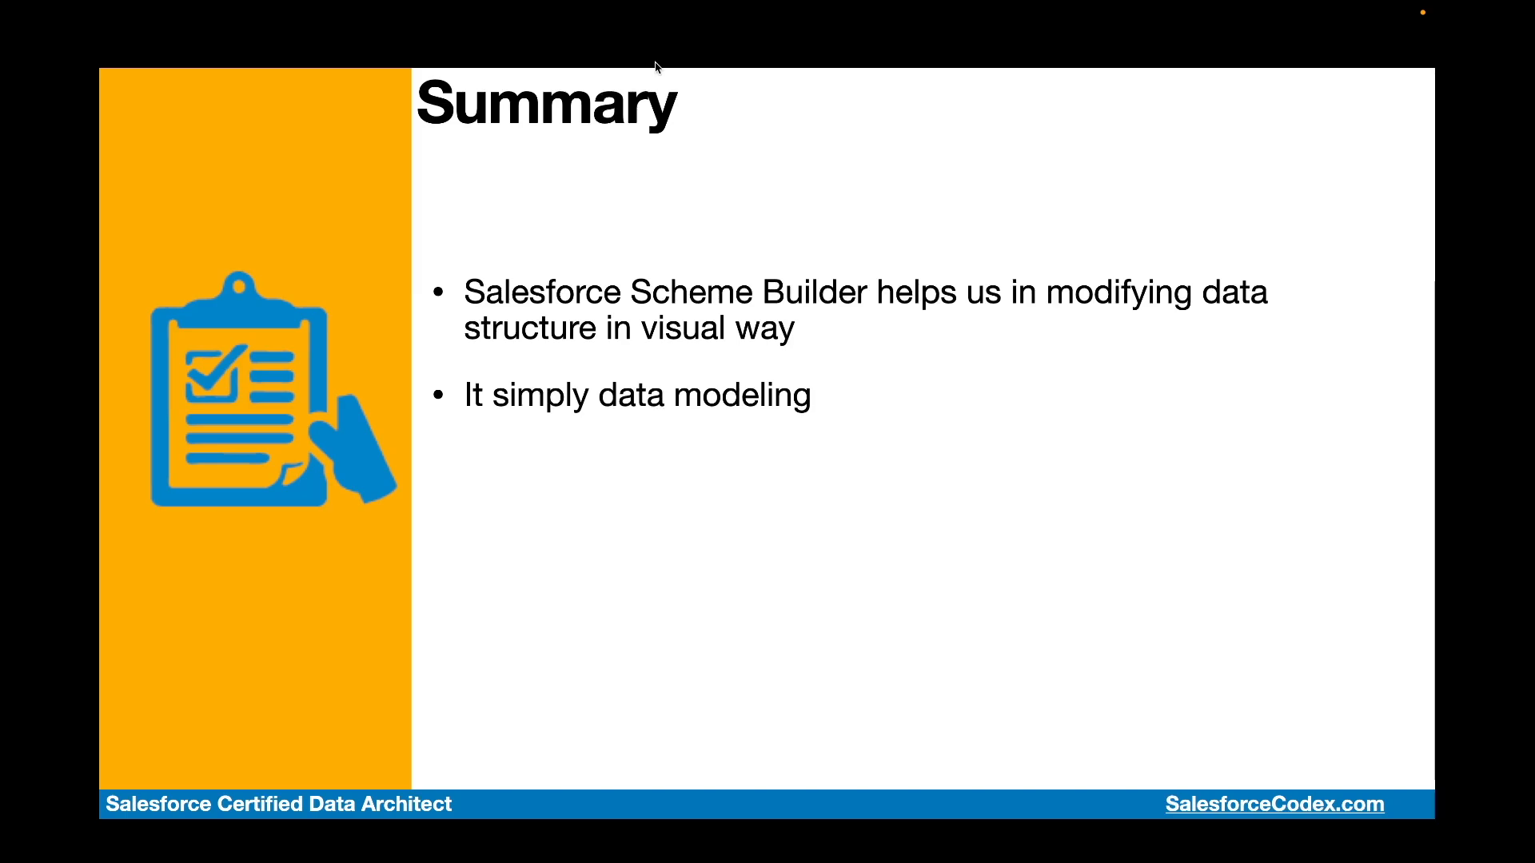